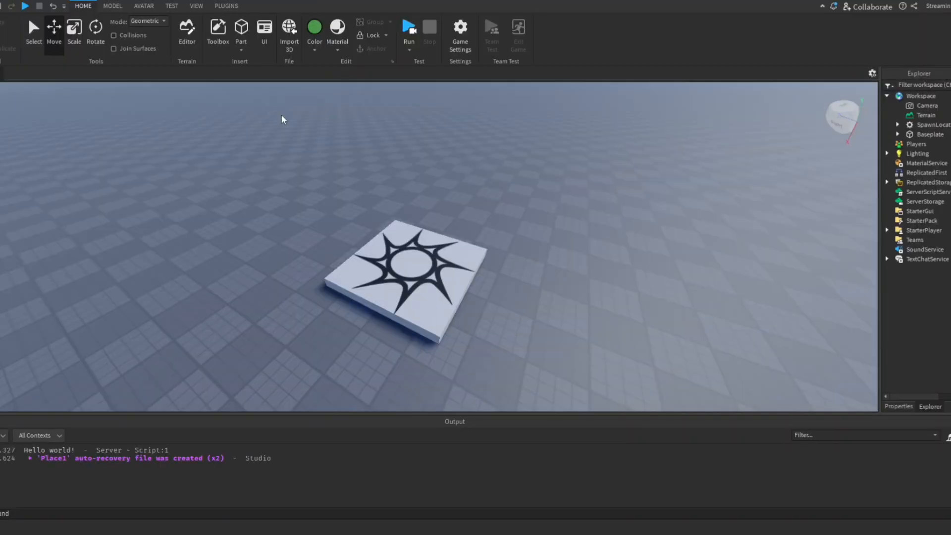
Look around the baseplate and the spawn location from different angles and distances
right_drag(281, 115, 281, 115)
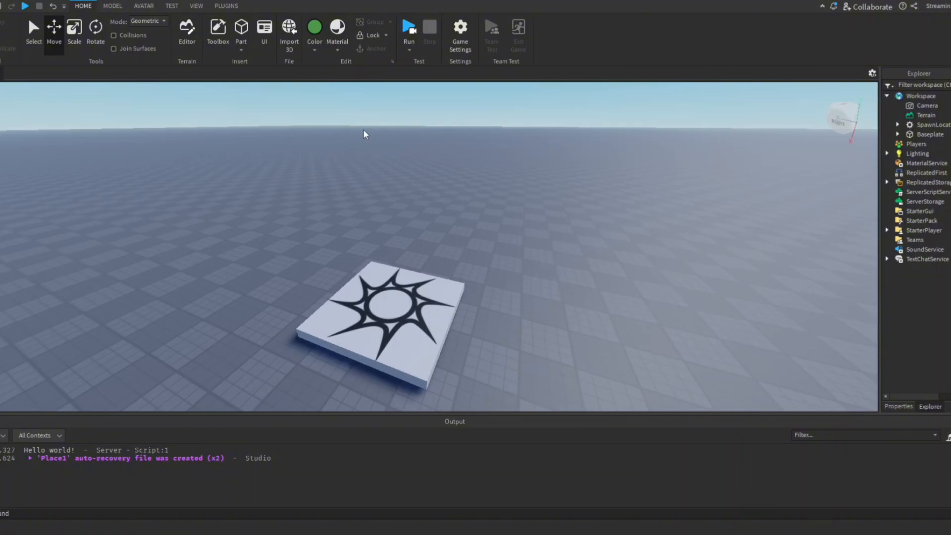
right_drag(364, 129, 363, 130)
right_drag(448, 270, 448, 270)
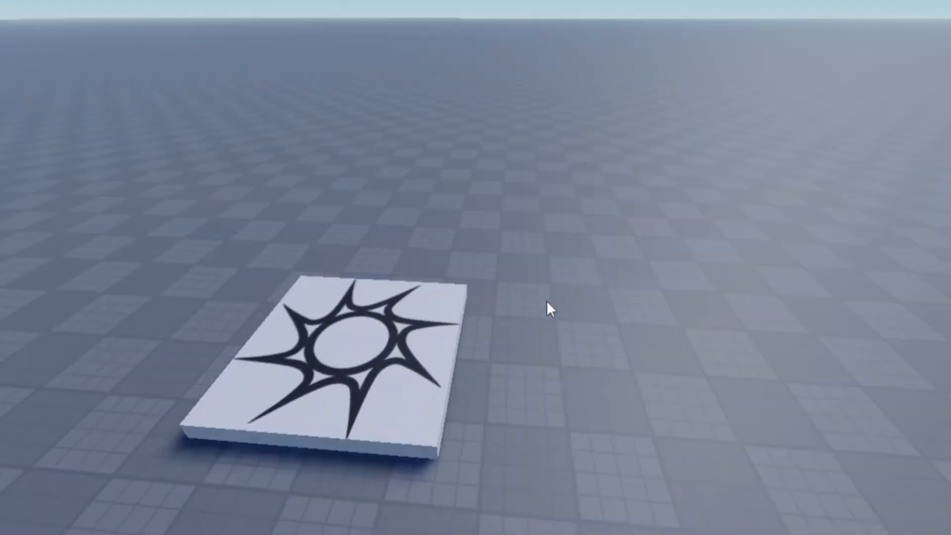
right_drag(546, 300, 546, 300)
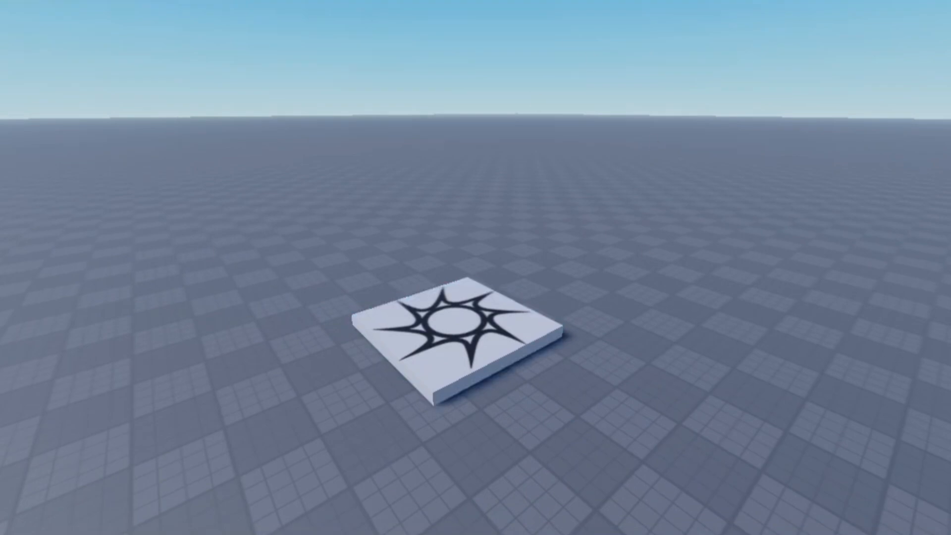
right_click(570, 145)
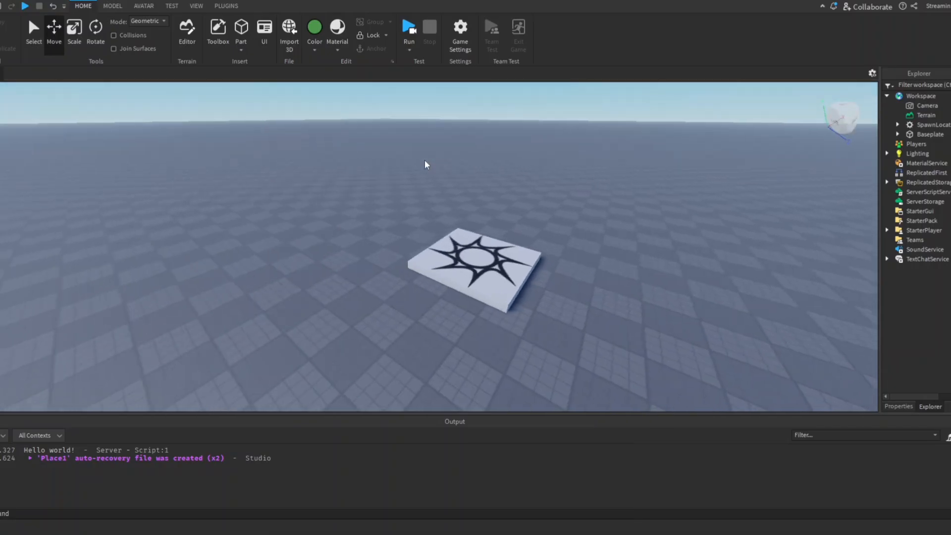
right_drag(424, 160, 426, 181)
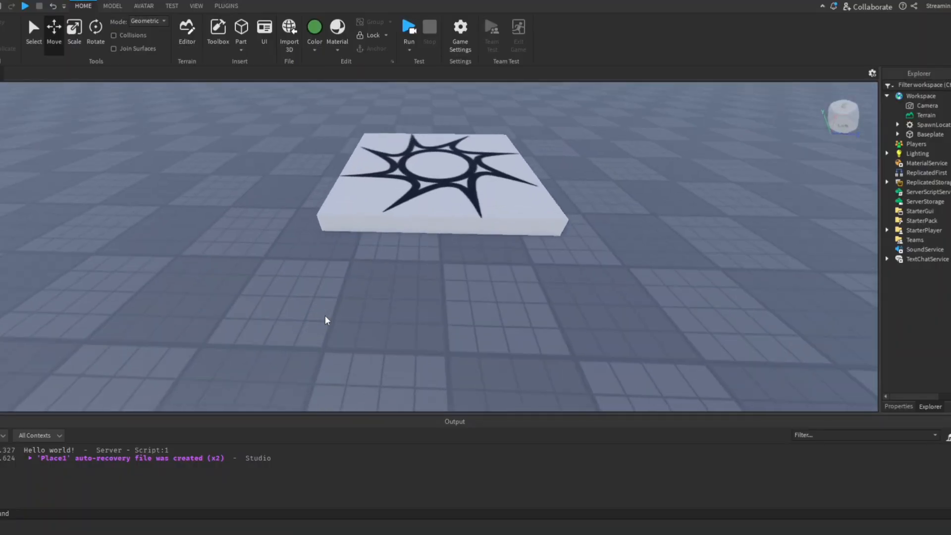
scroll(378, 274, up, 2)
right_drag(377, 272, 376, 272)
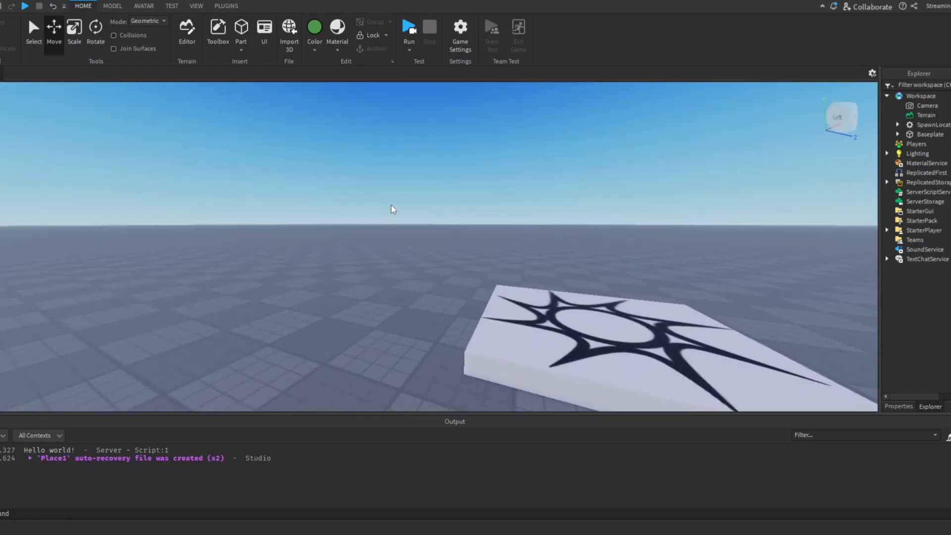
scroll(391, 204, down, 3)
right_drag(391, 204, 391, 204)
scroll(400, 210, up, 5)
scroll(401, 245, up, 2)
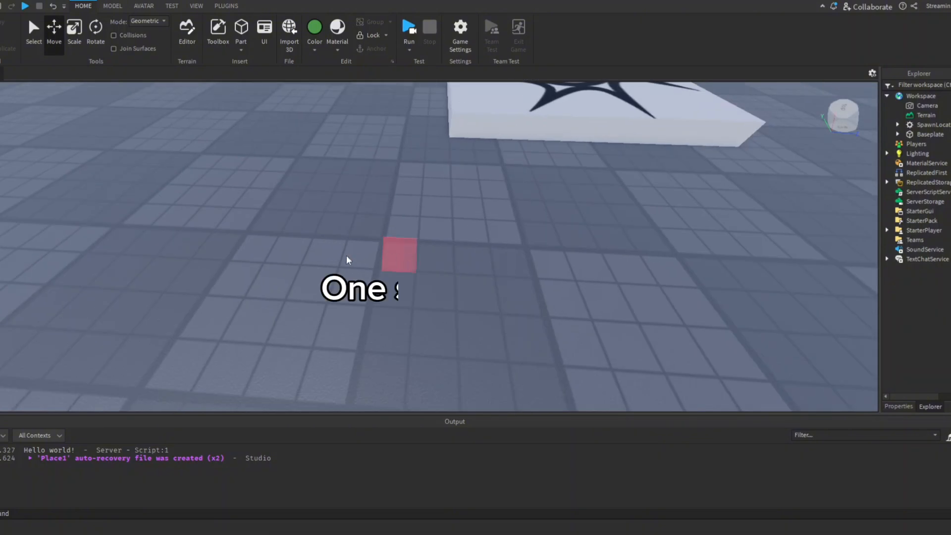
scroll(404, 252, down, 6)
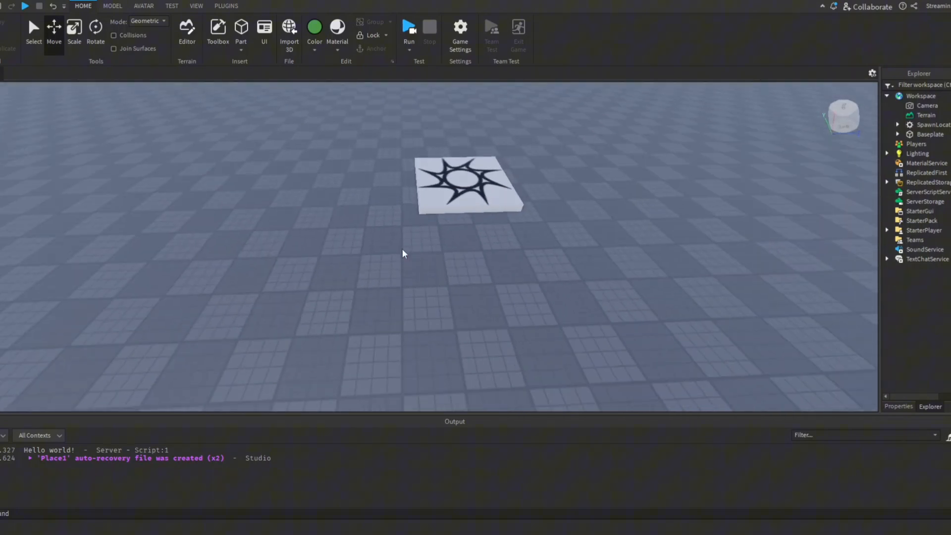
right_drag(403, 254, 402, 253)
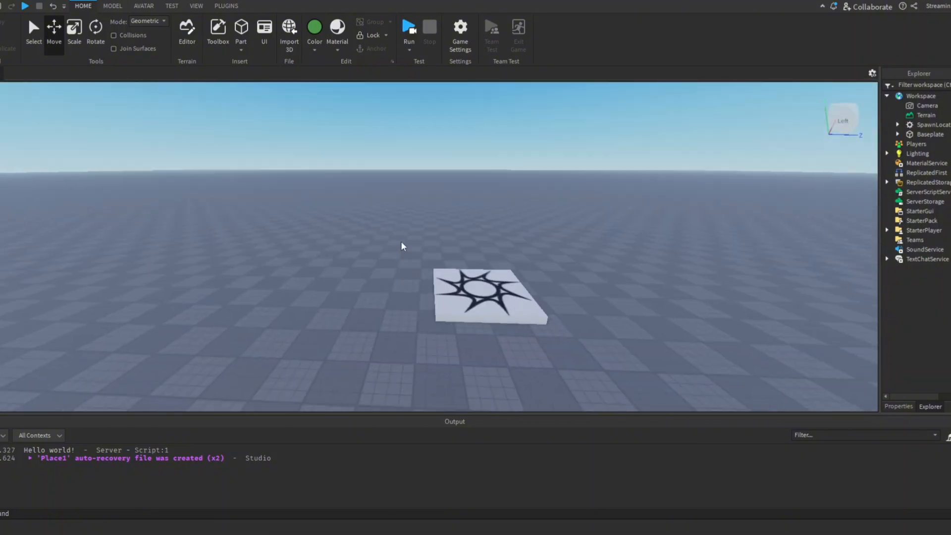
key(w)
key(d)
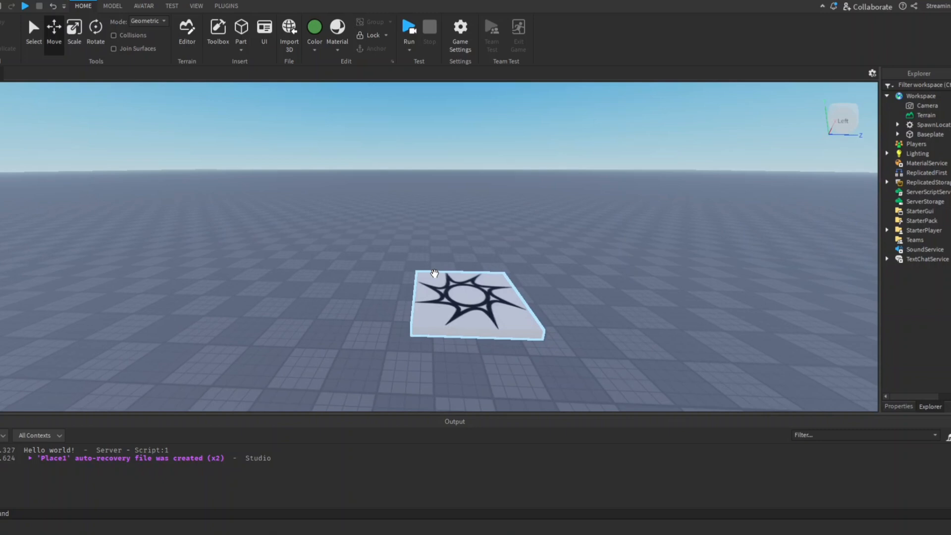
right_drag(435, 273, 434, 273)
key(s)
key(a)
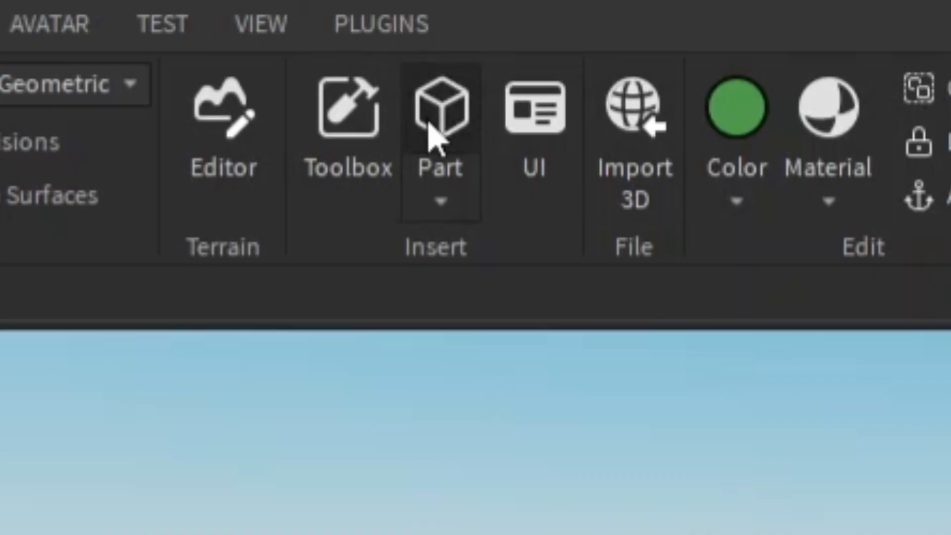
Insert a block part and move it off the spawn location onto the baseplate beside it
click(241, 30)
right_drag(445, 252, 467, 280)
key(a)
key(w)
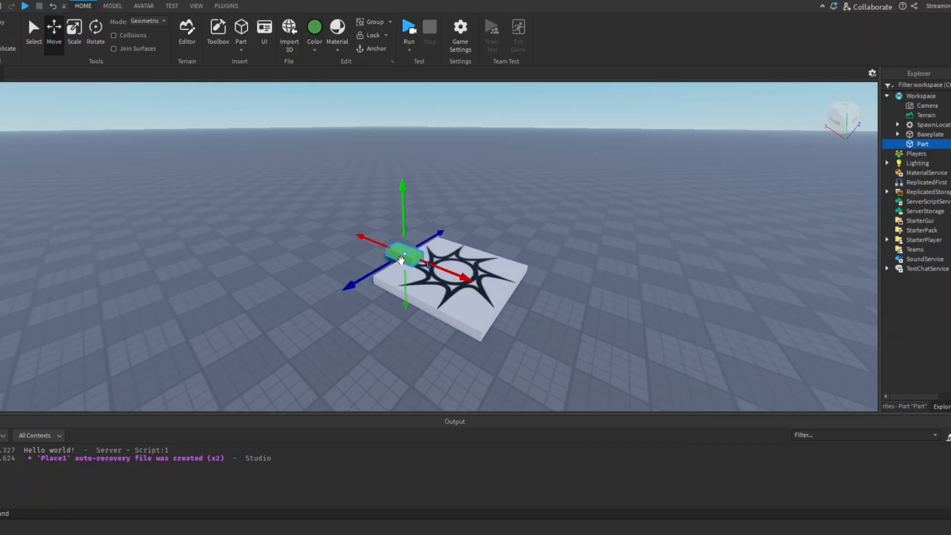
drag(400, 260, 353, 277)
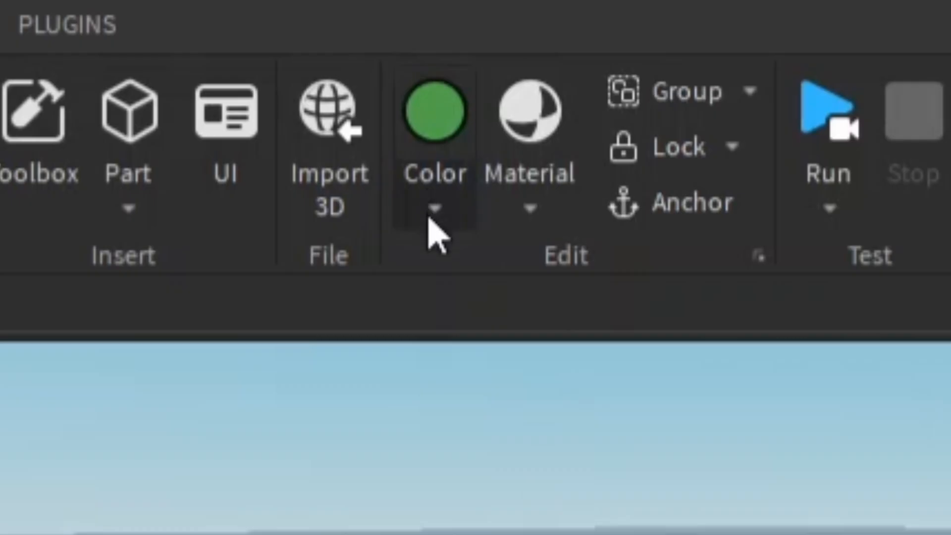
Colour the new block part bright red
click(432, 214)
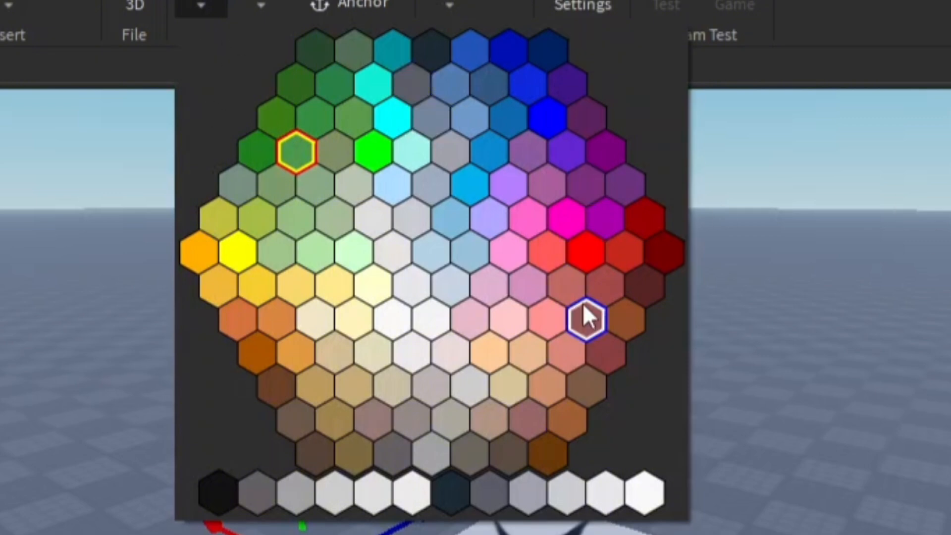
click(581, 261)
click(444, 170)
right_drag(444, 170, 444, 171)
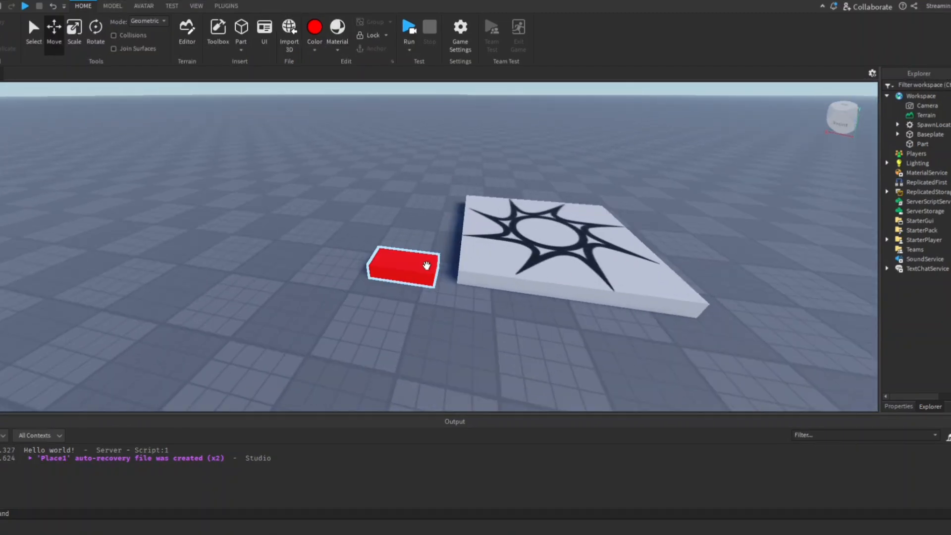
click(433, 257)
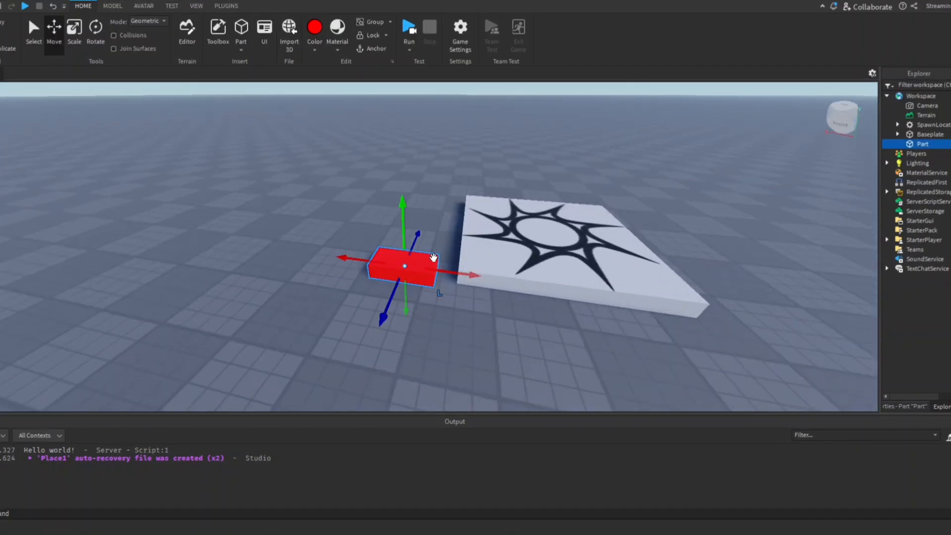
Delete the red part from the Workspace and undo the deletion
click(821, 193)
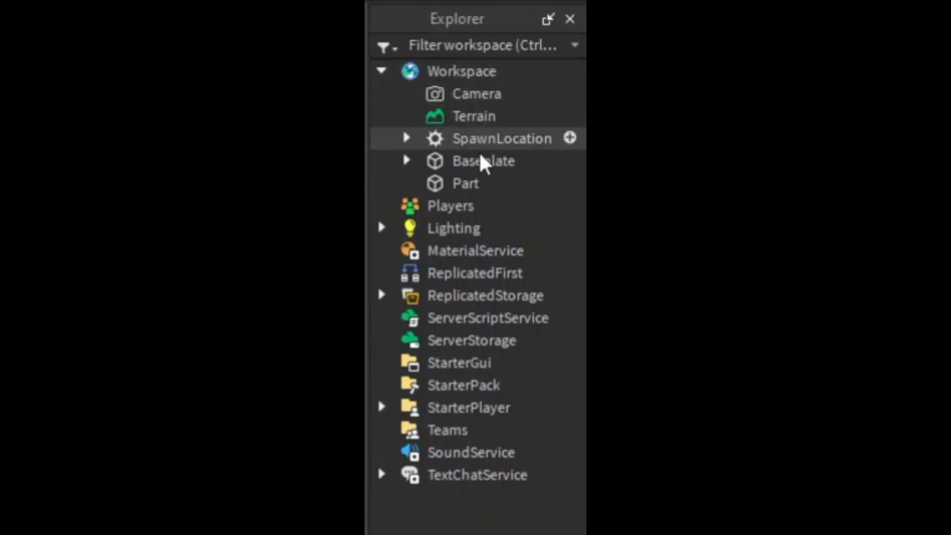
click(467, 193)
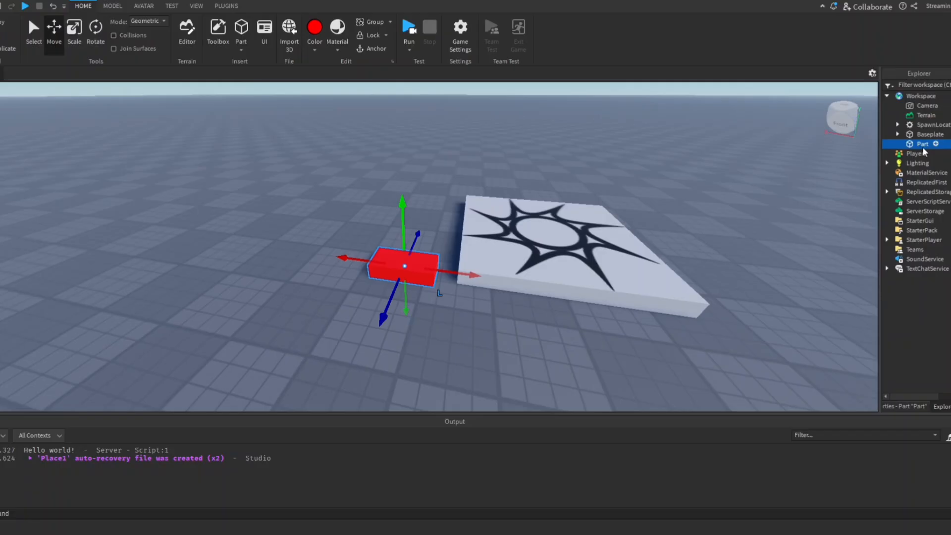
key(Delete)
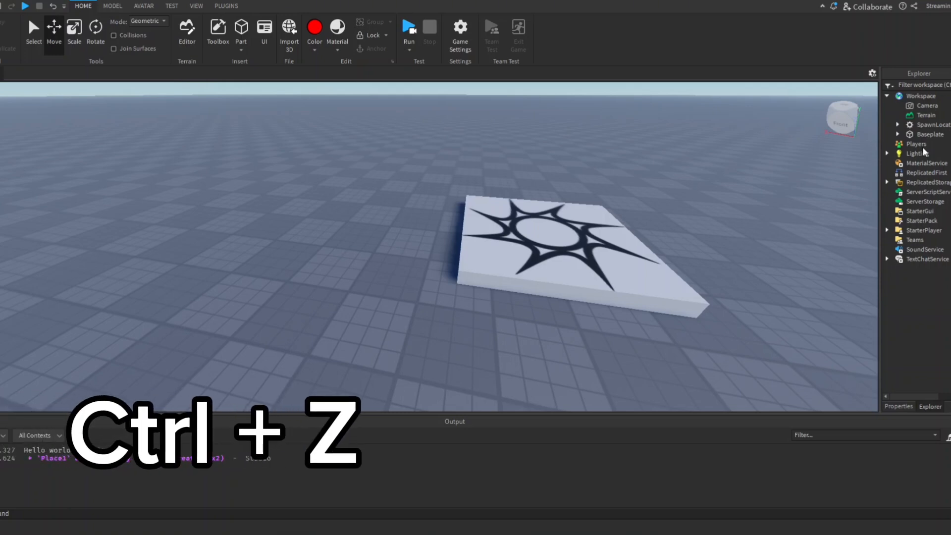
key(ctrl+z)
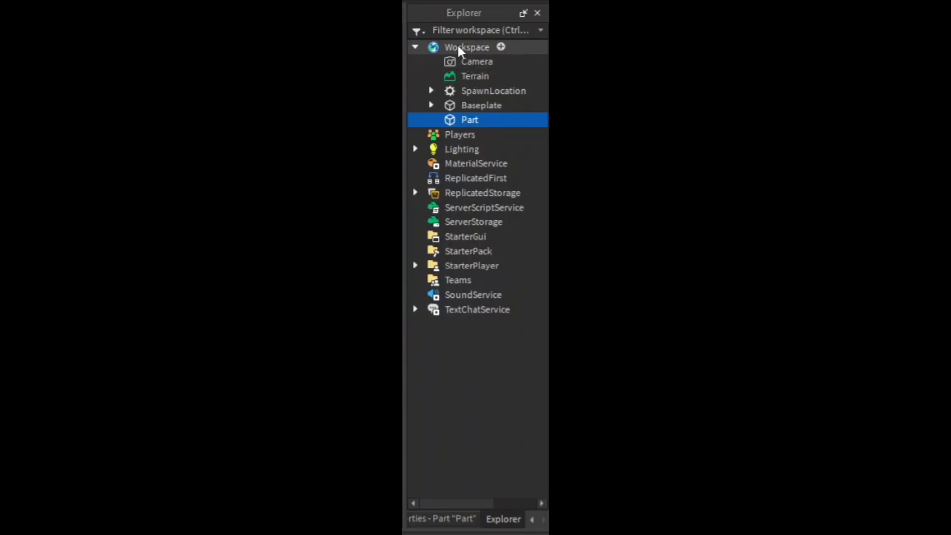
Select the spawn location, baseplate and part in turn in the Workspace hierarchy, and try the Select tool on the part and spawn location
click(464, 91)
click(464, 104)
click(461, 120)
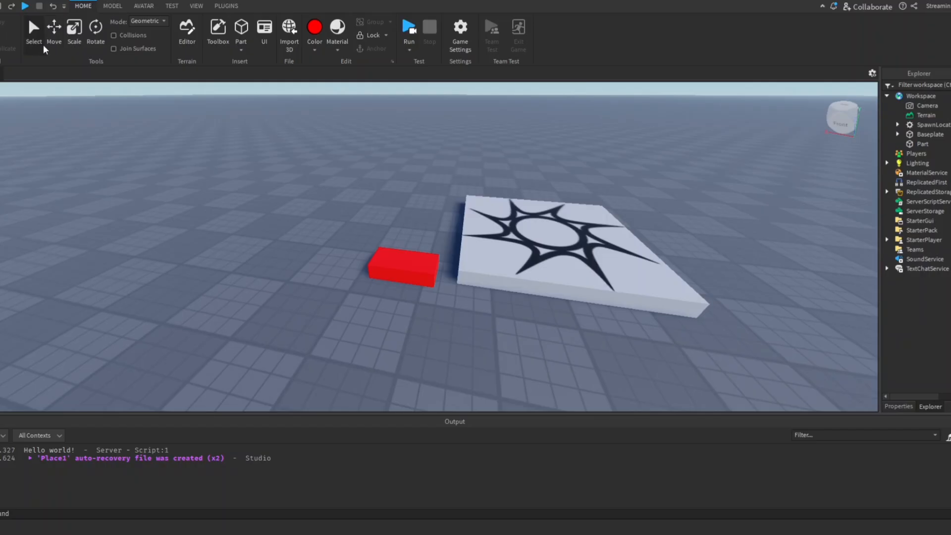
click(383, 260)
click(511, 251)
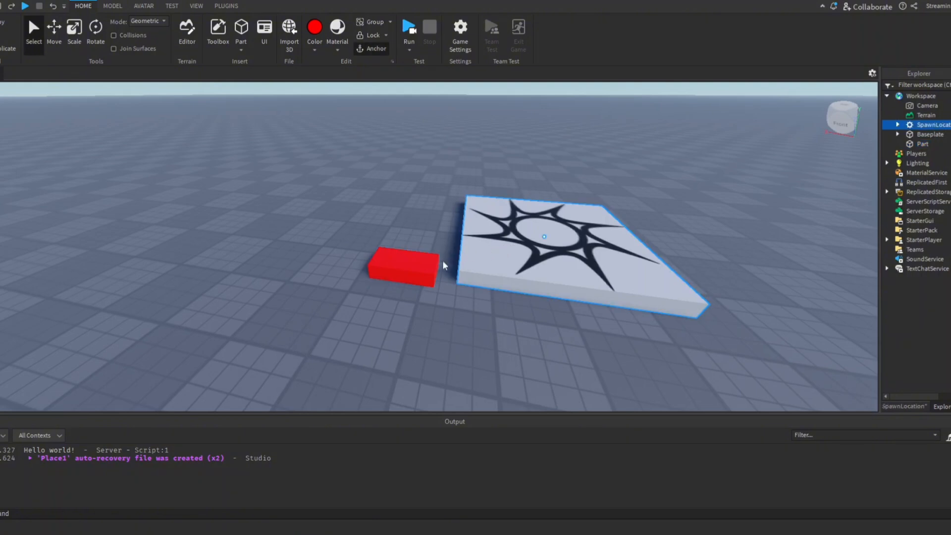
Move the red part along the baseplate with the Move tool, keeping it close beside the spawn location
click(426, 265)
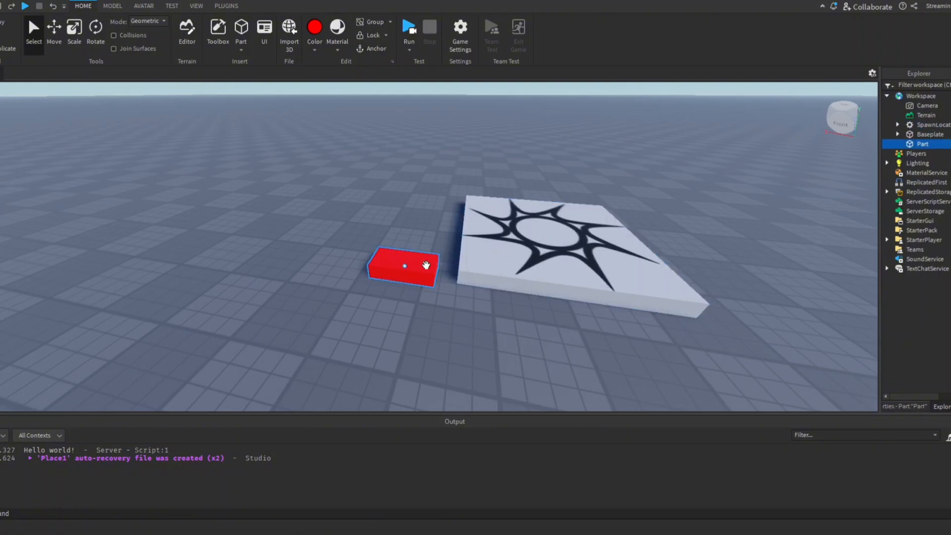
click(61, 36)
right_drag(452, 219, 456, 195)
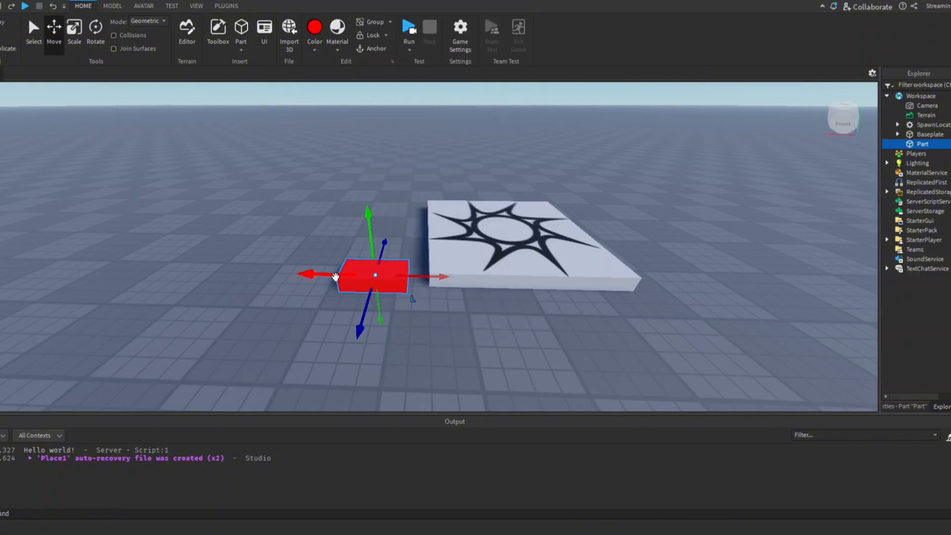
mouse_move(322, 274)
mouse_down()
mouse_move(133, 267)
mouse_move(298, 270)
mouse_move(356, 291)
mouse_move(420, 282)
mouse_move(329, 284)
mouse_up()
key(s)
right_drag(511, 241, 510, 238)
key(w)
key(a)
key(w)
key(d)
key(a)
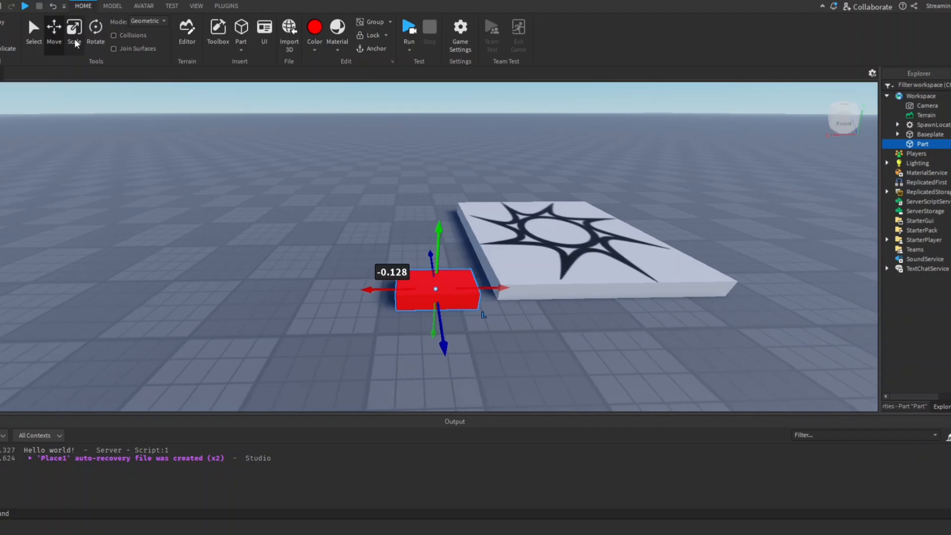
Scale the red part into a strip about 30.5 studs long and 1.5 studs thick beside the spawn location
click(76, 42)
right_drag(183, 94, 184, 94)
drag(380, 238, 224, 256)
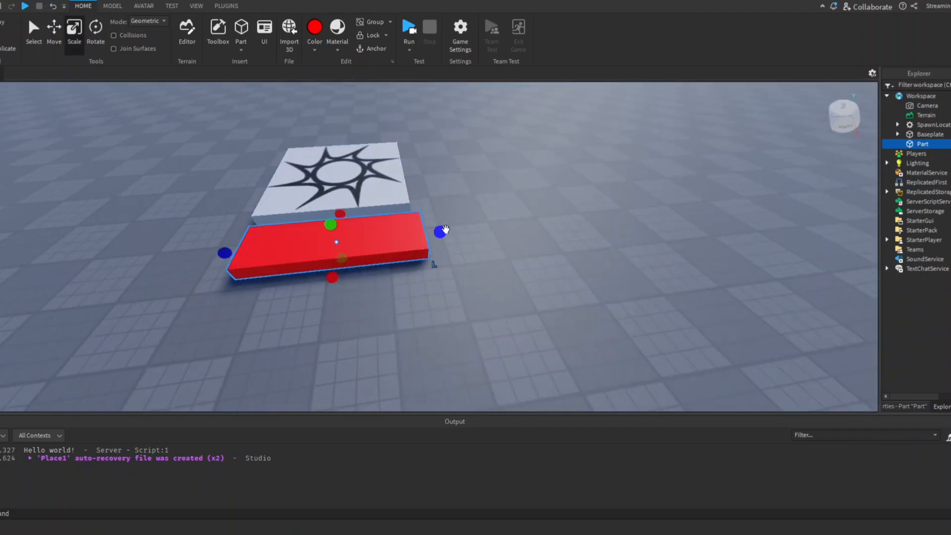
drag(440, 232, 663, 206)
drag(470, 204, 519, 165)
right_drag(519, 165, 533, 168)
drag(326, 215, 348, 244)
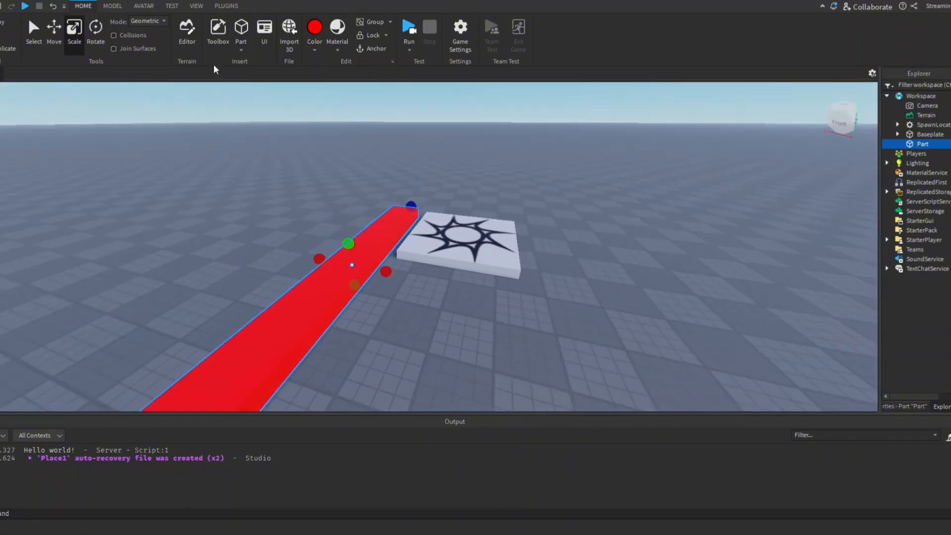
Rotate the red strip about its vertical axis to an orientation of about -178 degrees
click(102, 42)
right_drag(363, 104, 363, 104)
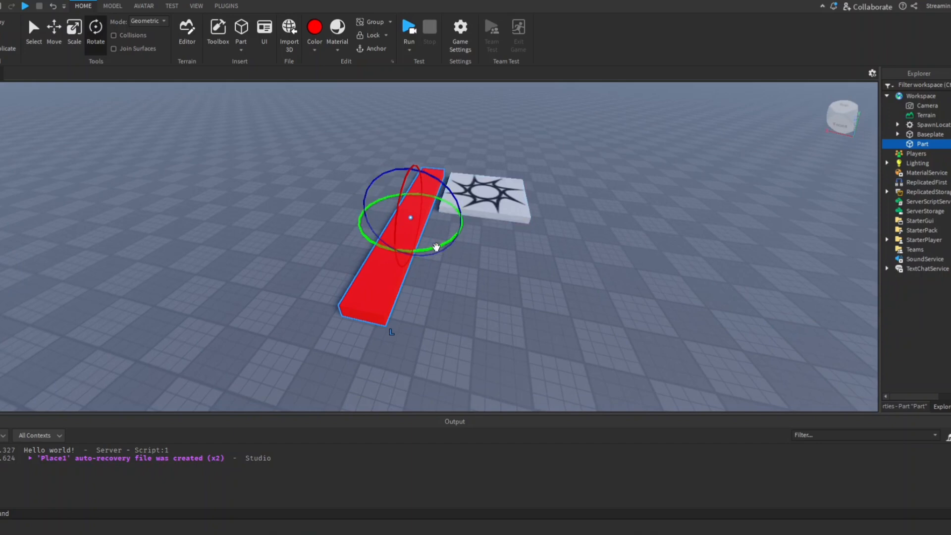
drag(436, 248, 337, 141)
click(510, 162)
right_drag(509, 162, 524, 192)
click(378, 246)
scroll(521, 193, down, 3)
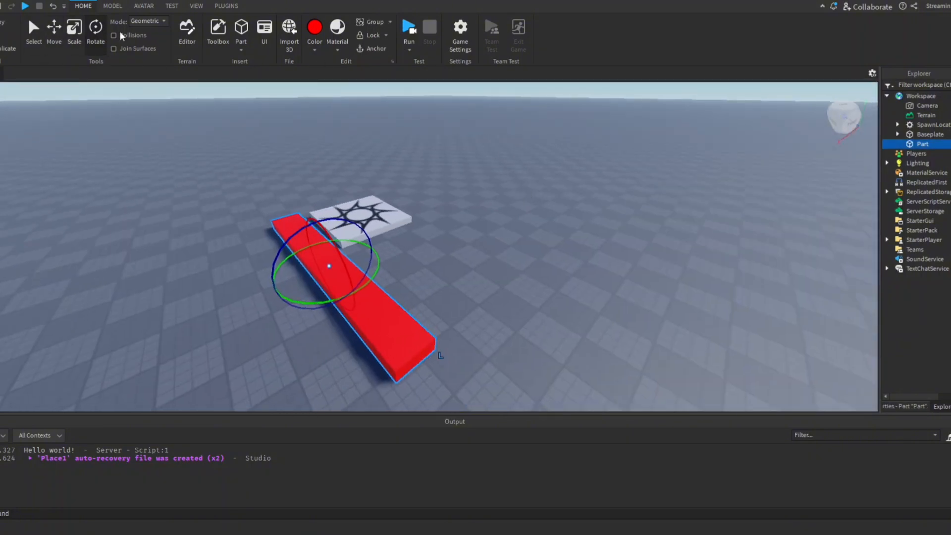
Show the properties of the selected red part
click(197, 7)
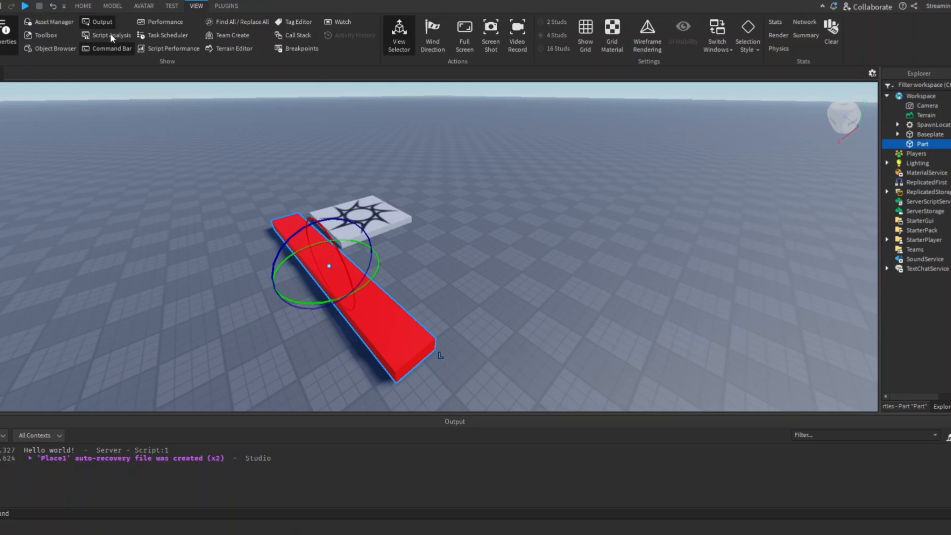
click(2, 48)
click(2, 48)
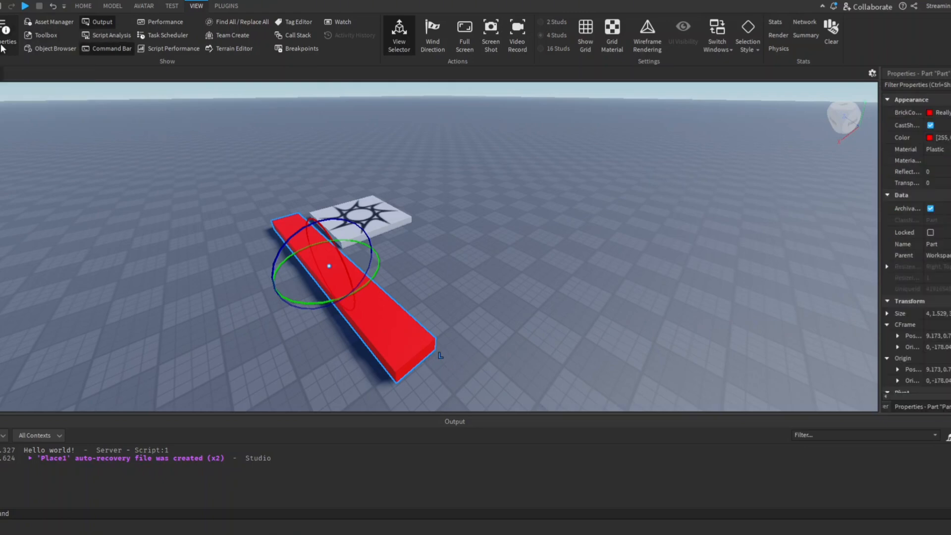
click(83, 7)
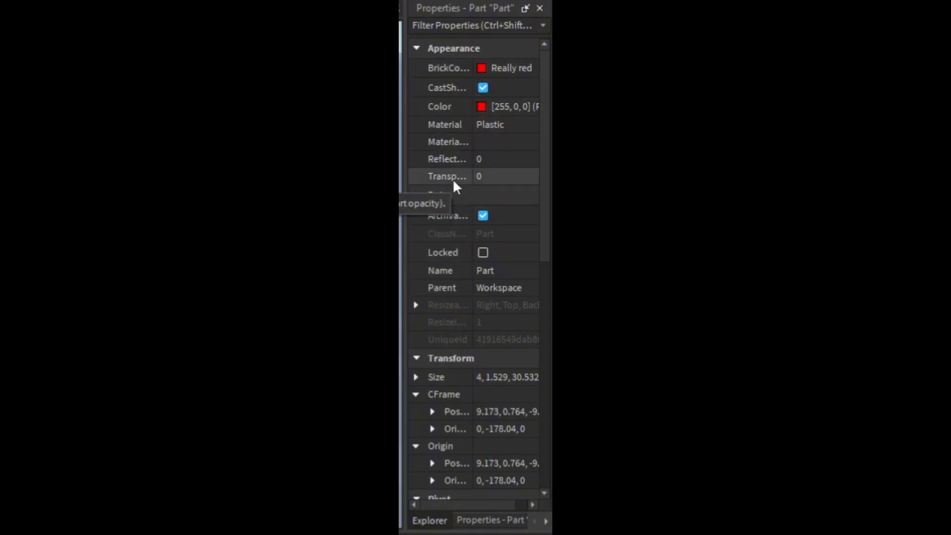
Try transparency values of 1 and 0.5 on the red part, and set it back to 0
click(512, 178)
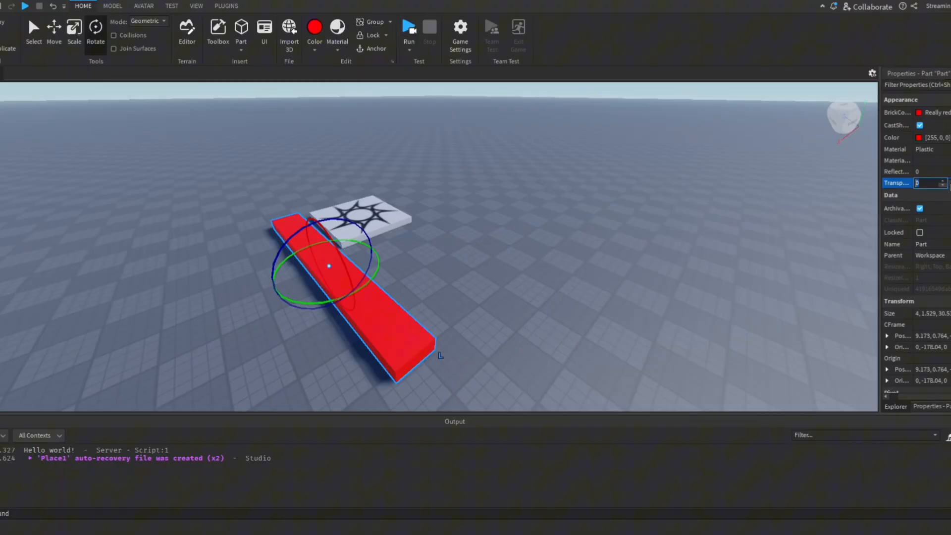
text(1)
key(Return)
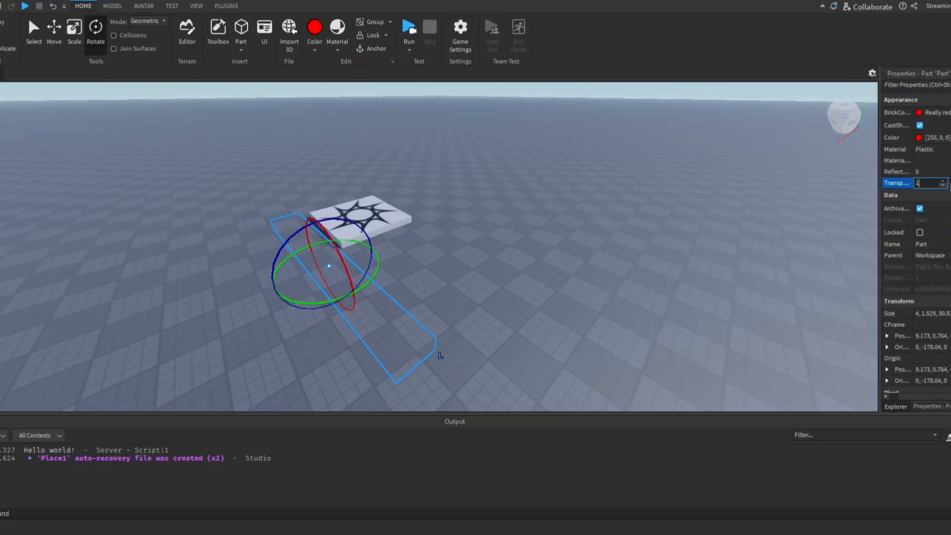
click(950, 183)
text(0.5)
key(Return)
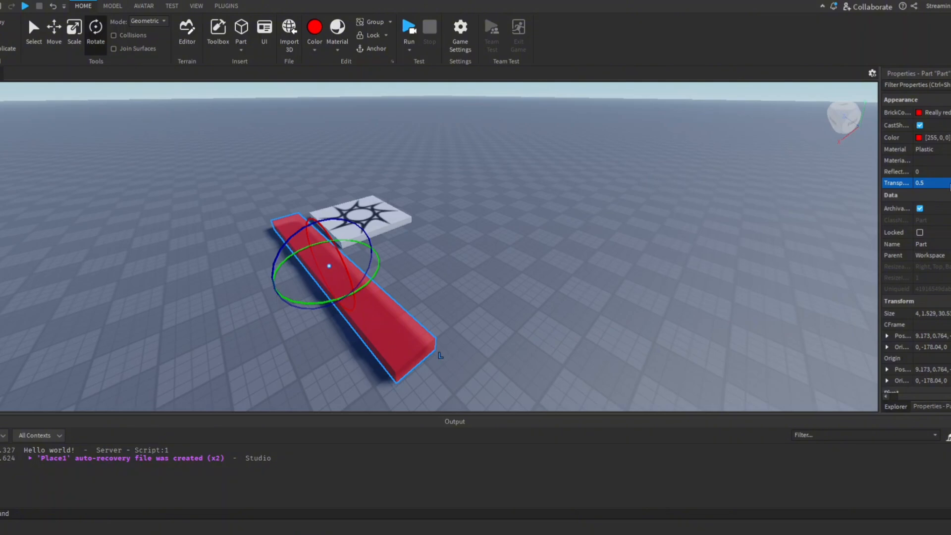
click(949, 184)
text(0)
key(Return)
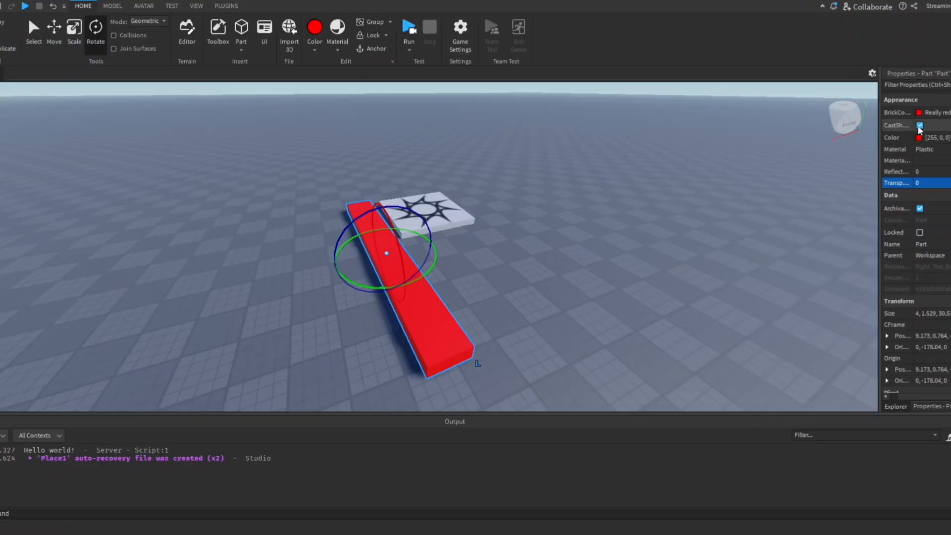
Turn the red part's CastShadow option off and on again, and return to the object hierarchy
click(465, 90)
click(465, 90)
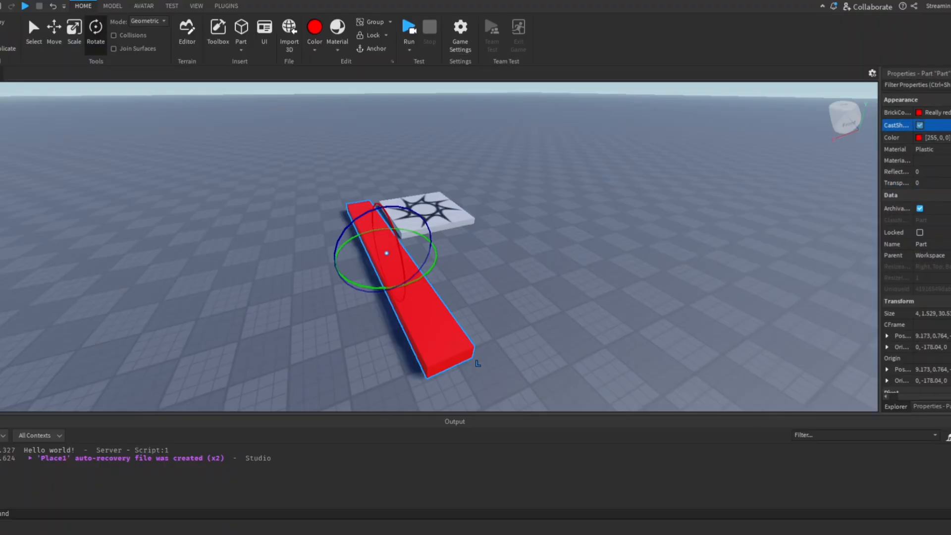
click(901, 408)
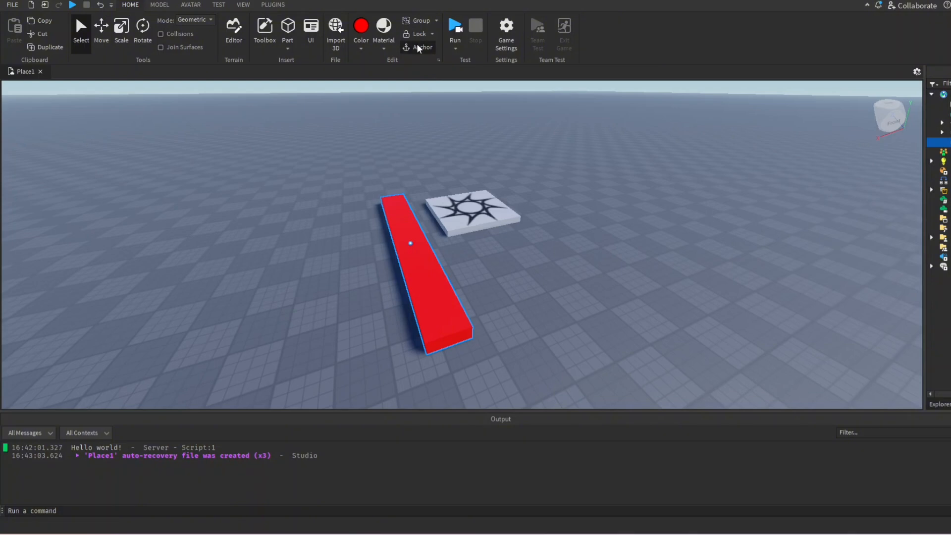
Duplicate the red strip and place the copy parallel to the original, on the side away from the spawn pad
right_drag(448, 87, 437, 98)
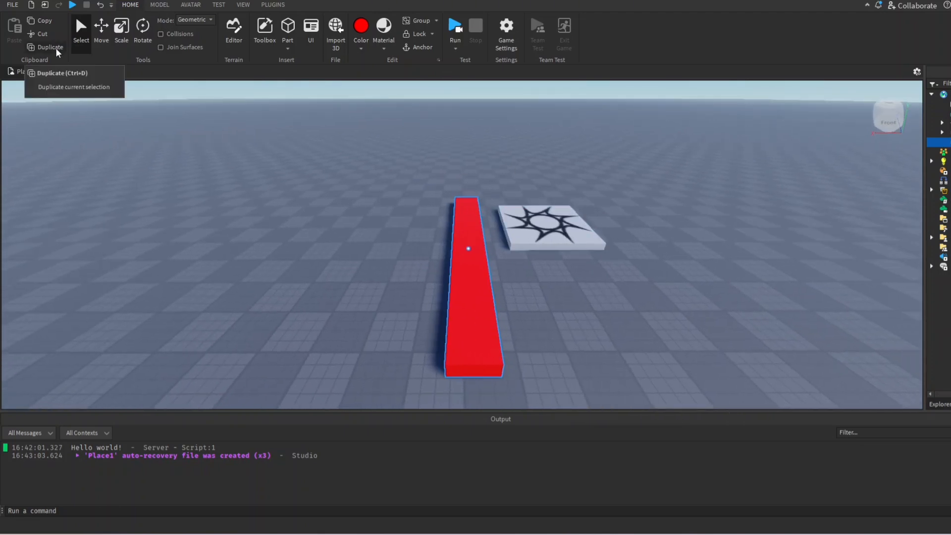
click(259, 144)
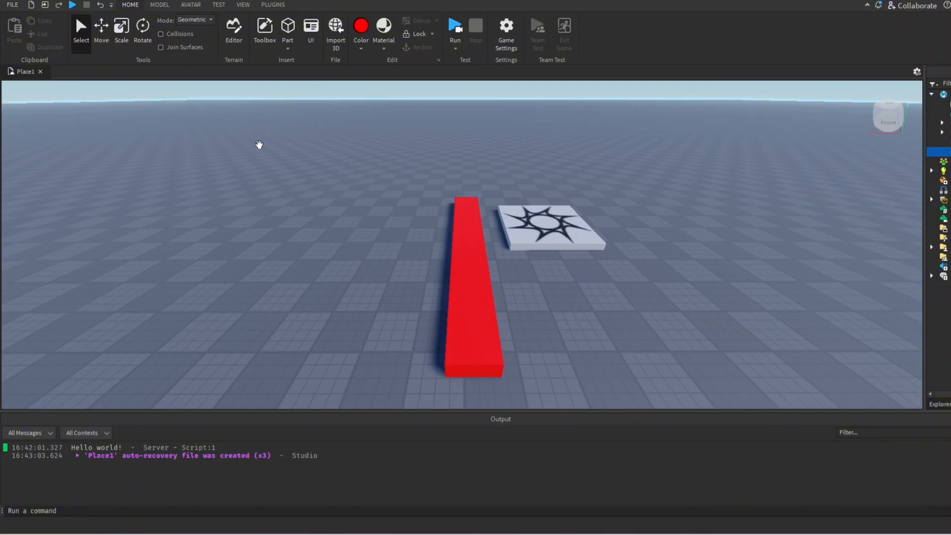
click(475, 241)
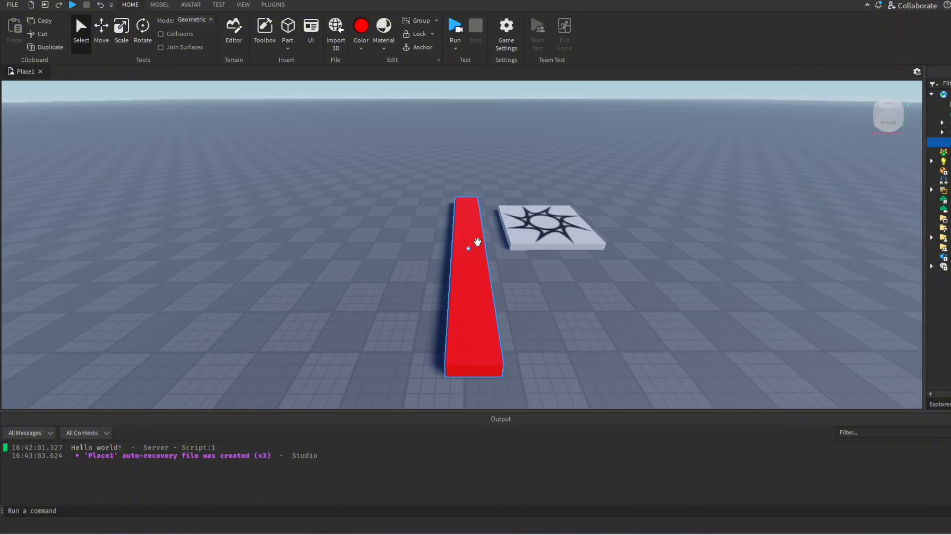
key(ctrl+d)
drag(477, 242, 421, 250)
click(539, 332)
right_drag(539, 331, 541, 329)
Group both red strips into one model and move it farther back across the baseplate
click(460, 304)
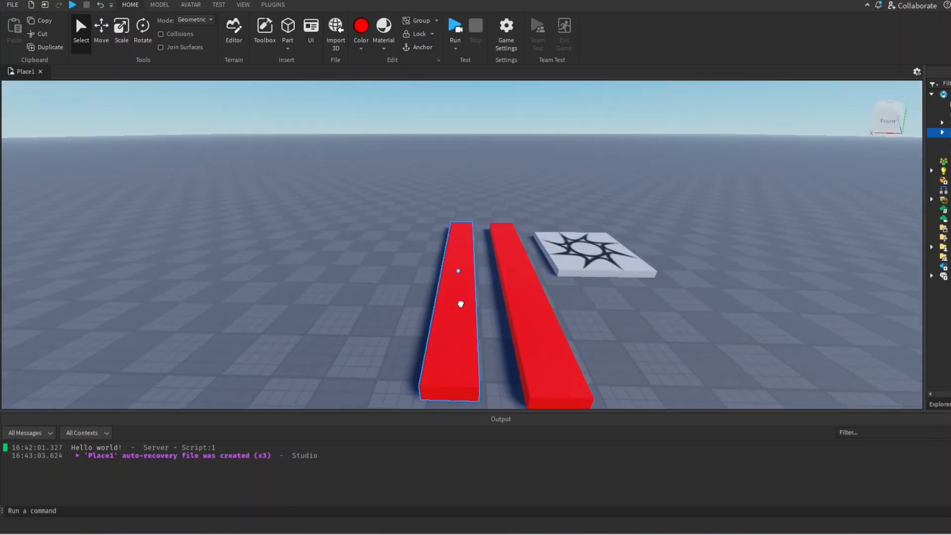
key(d)
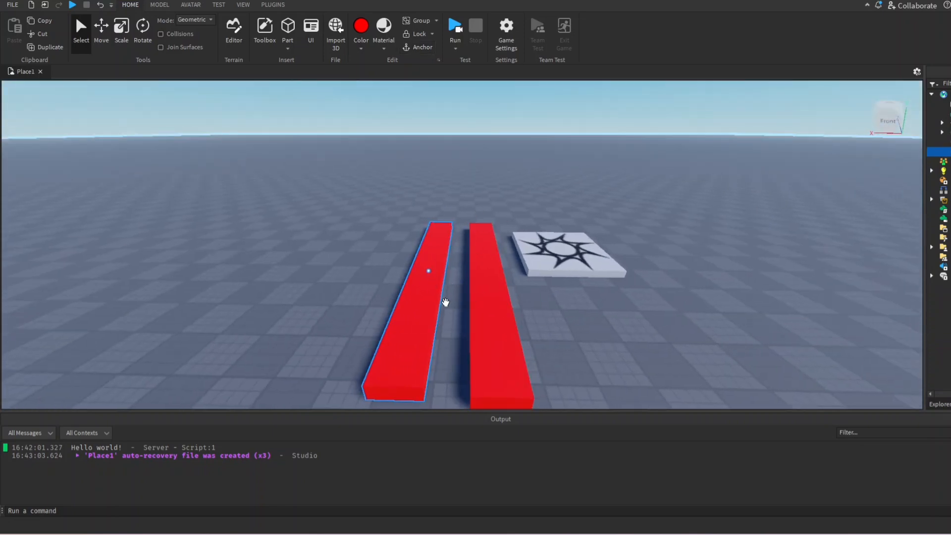
right_drag(497, 308, 497, 309)
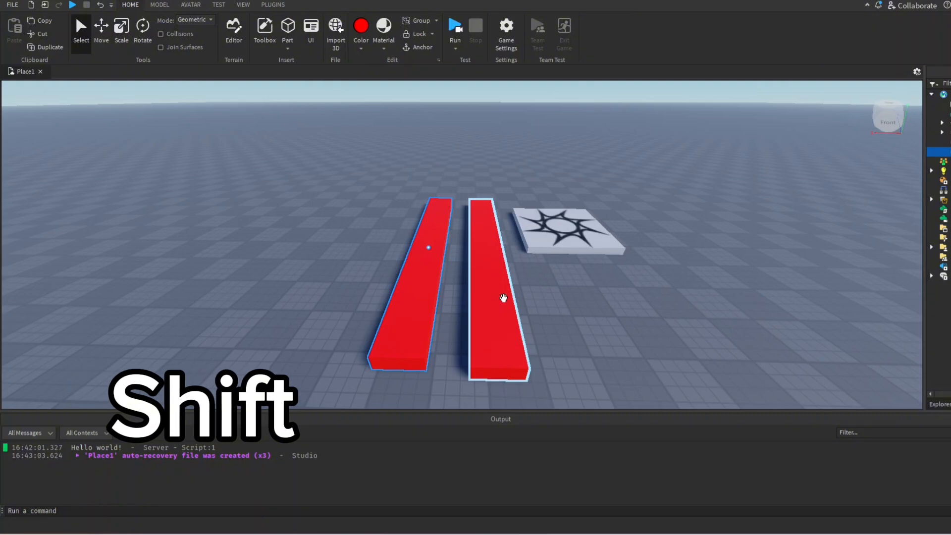
shift+click(503, 298)
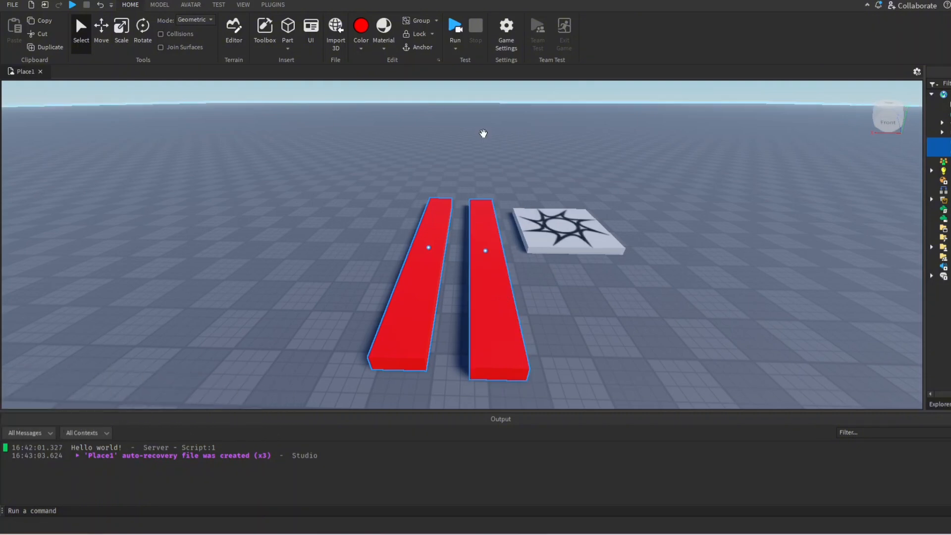
click(415, 21)
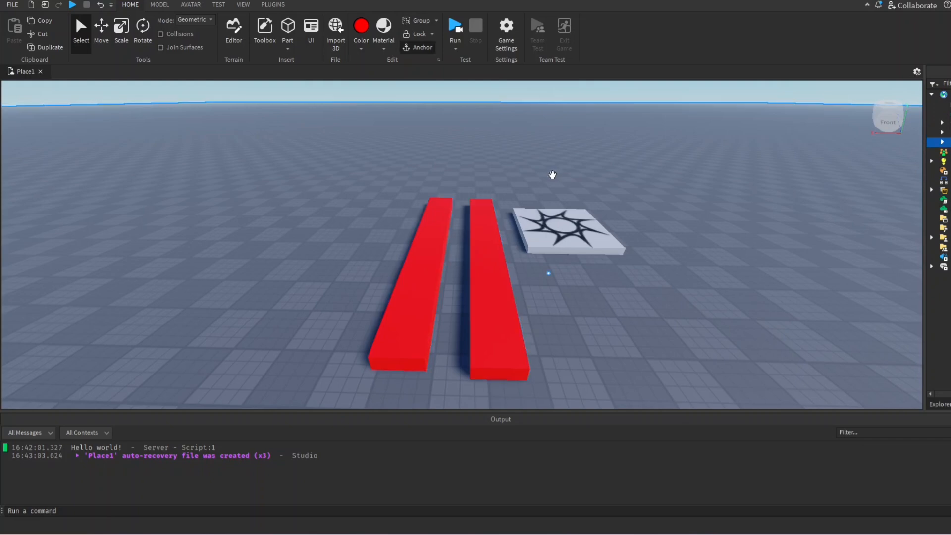
drag(484, 248, 464, 234)
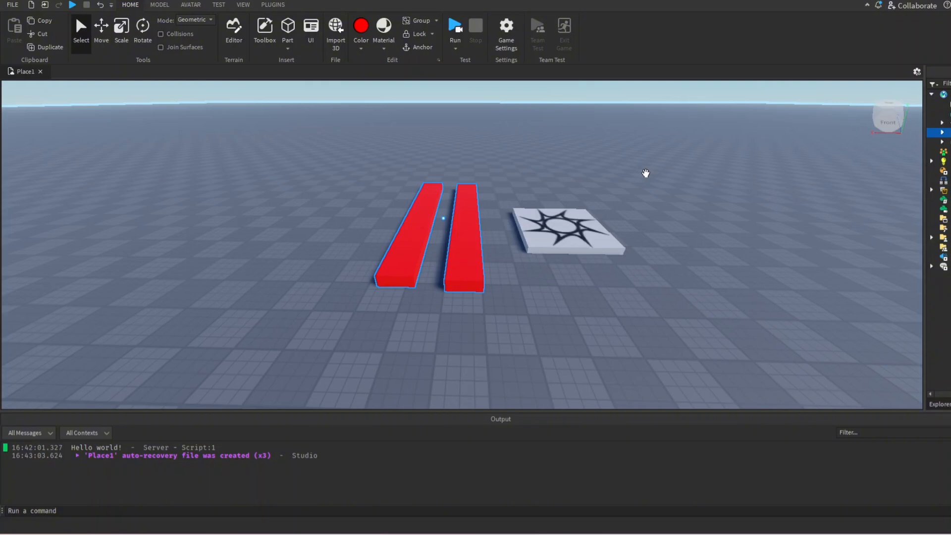
mouse_move(471, 208)
mouse_down()
mouse_move(432, 232)
mouse_move(462, 219)
mouse_up()
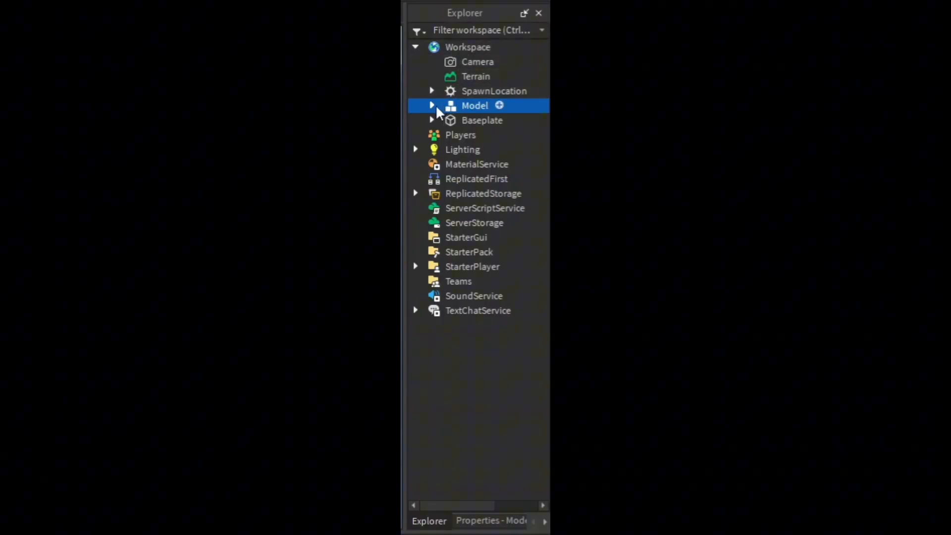
Expand the model in the hierarchy and move only its strip nearest the spawn pad about 4.85 studs toward the pad
click(432, 105)
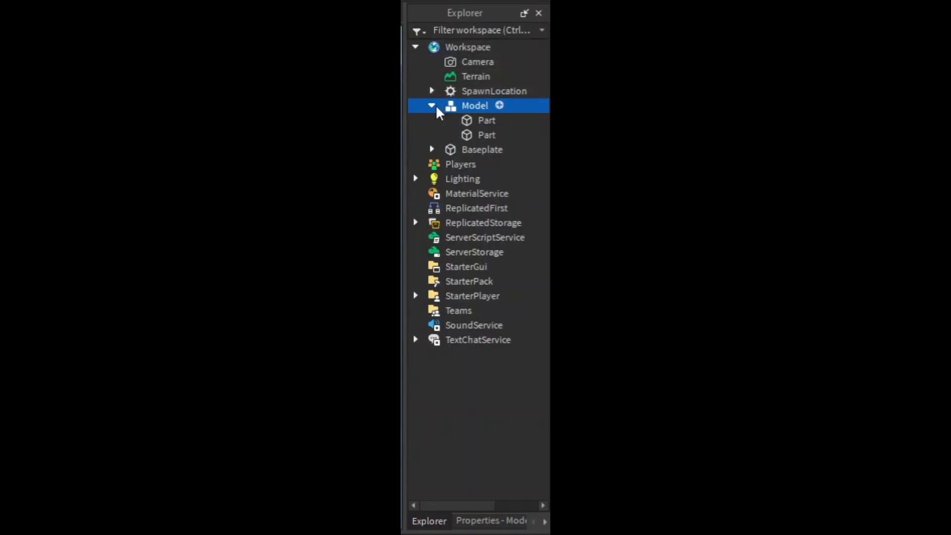
click(476, 120)
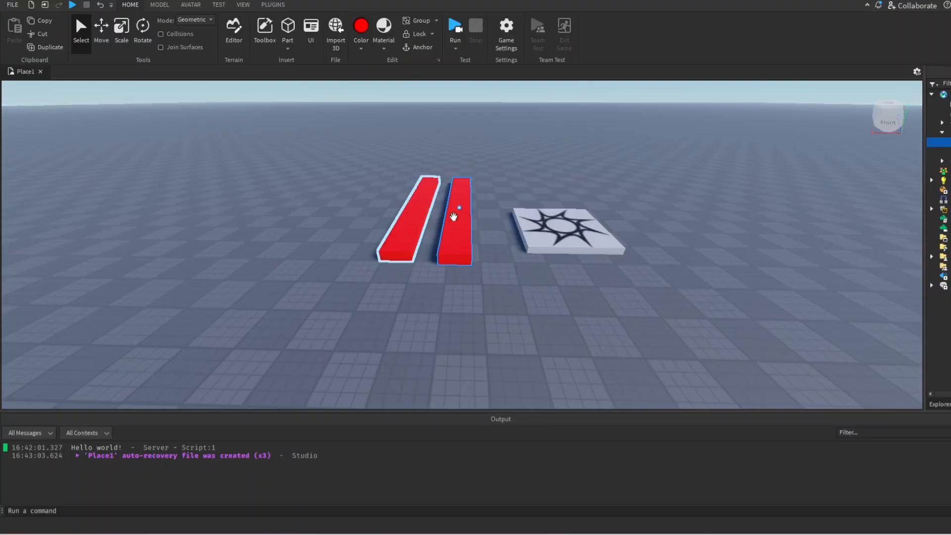
key(ctrl+2)
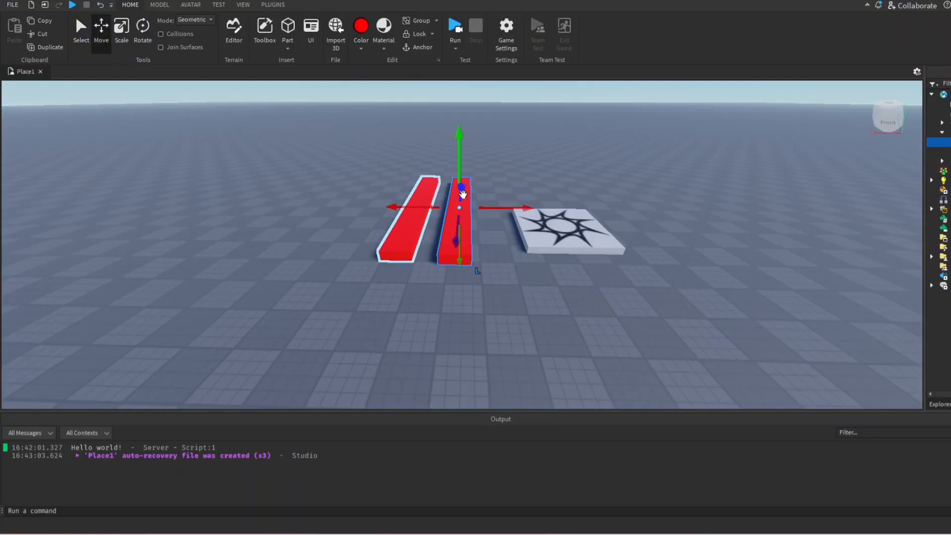
drag(462, 193, 541, 170)
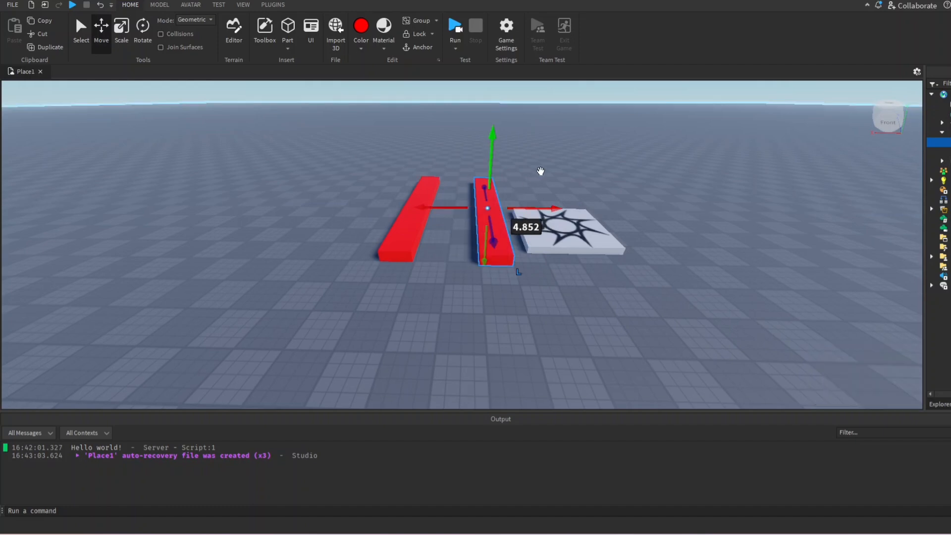
click(560, 155)
Move the whole two-strip model forward across the baseplate and deselect it
mouse_move(497, 213)
mouse_down()
mouse_move(511, 191)
mouse_move(462, 243)
mouse_move(496, 228)
mouse_up()
click(518, 175)
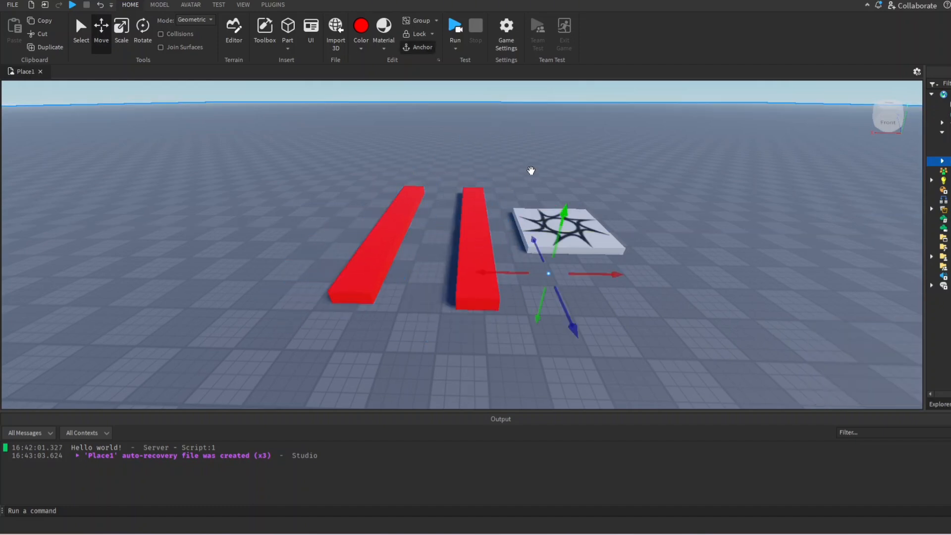
right_drag(531, 171, 531, 172)
key(a)
key(d)
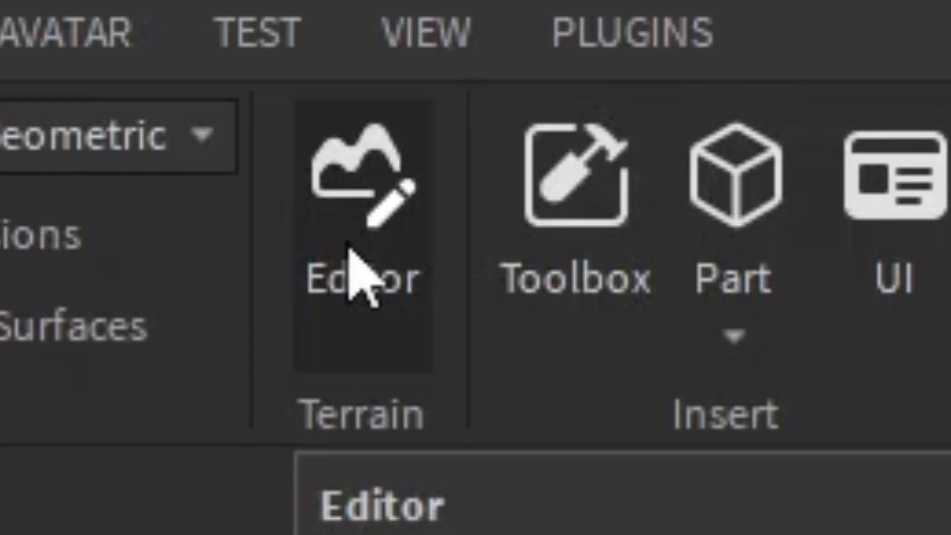
Open the Toolbox and browse the ready-made models it offers
click(573, 279)
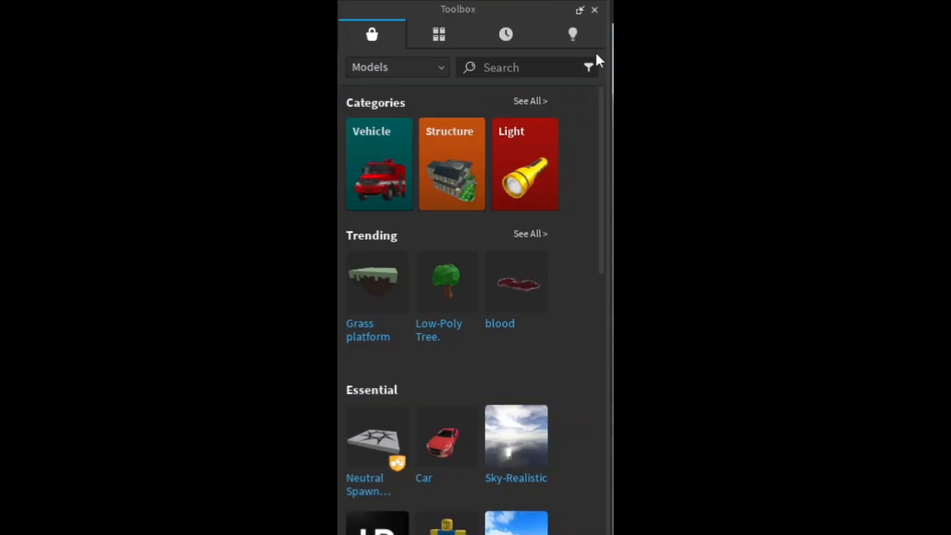
scroll(525, 183, down, 8)
scroll(525, 184, up, 9)
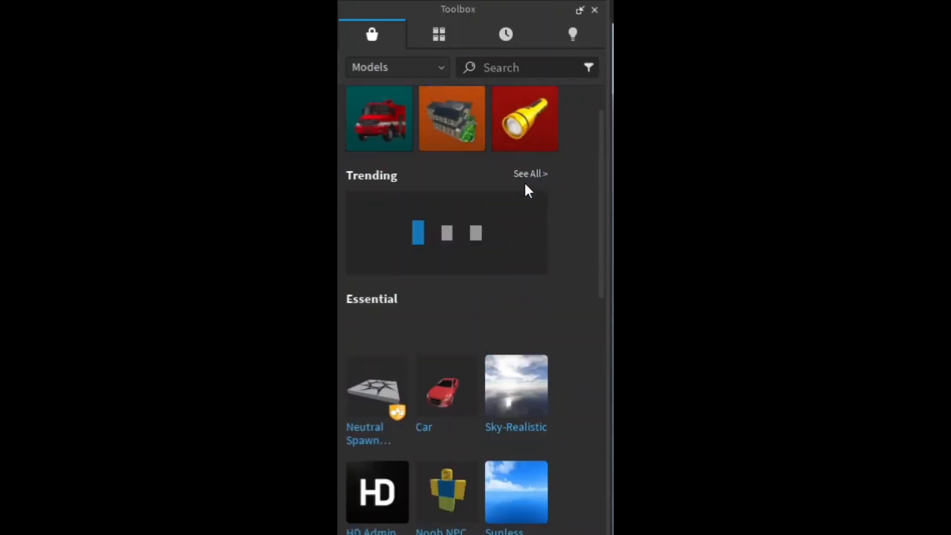
scroll(526, 188, down, 8)
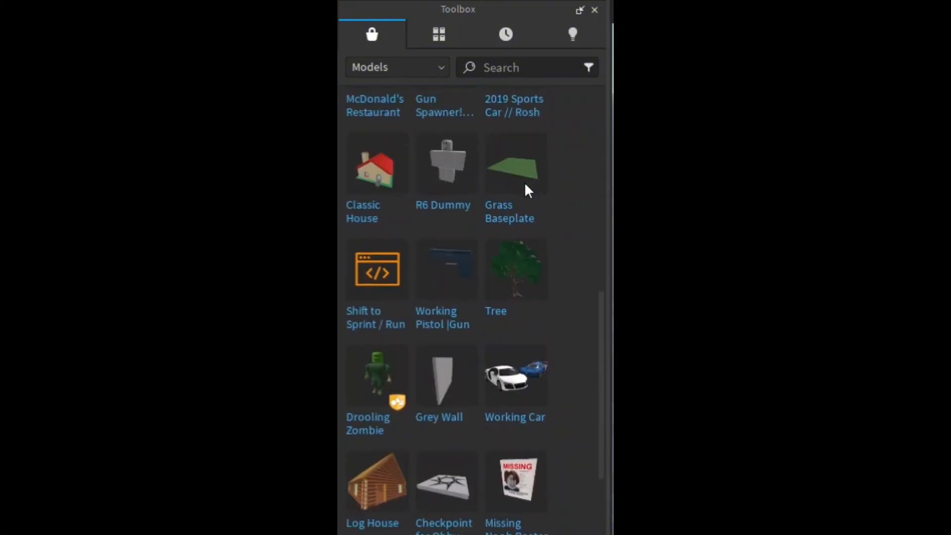
scroll(510, 184, down, 9)
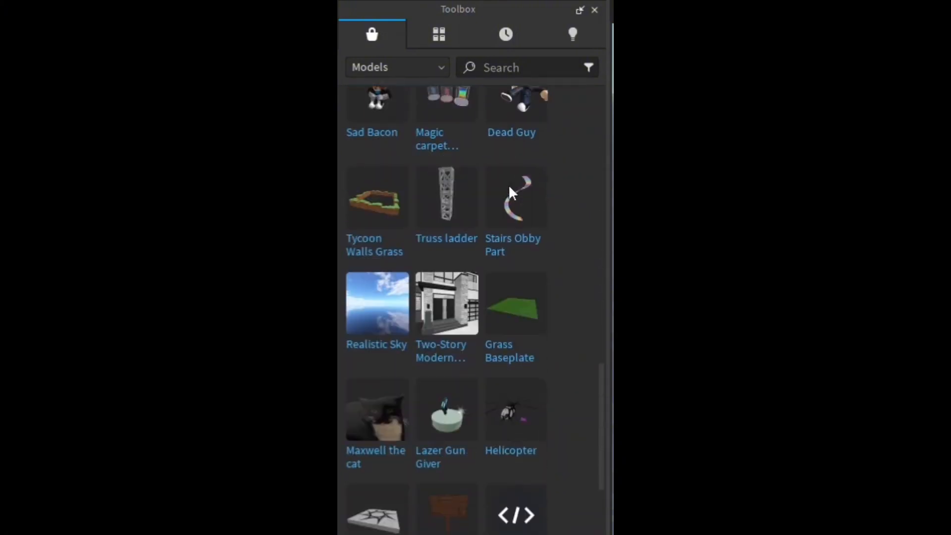
scroll(510, 191, down, 5)
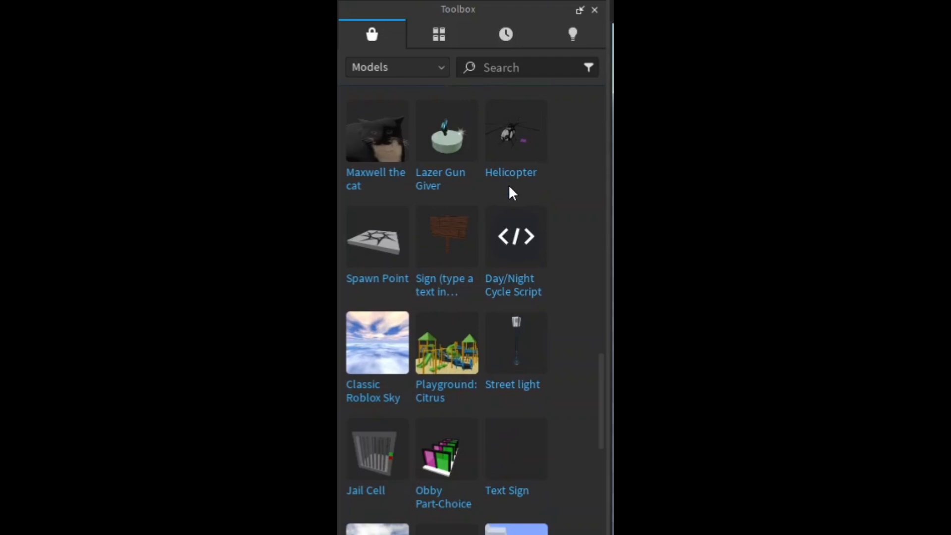
scroll(511, 188, down, 5)
scroll(511, 191, down, 8)
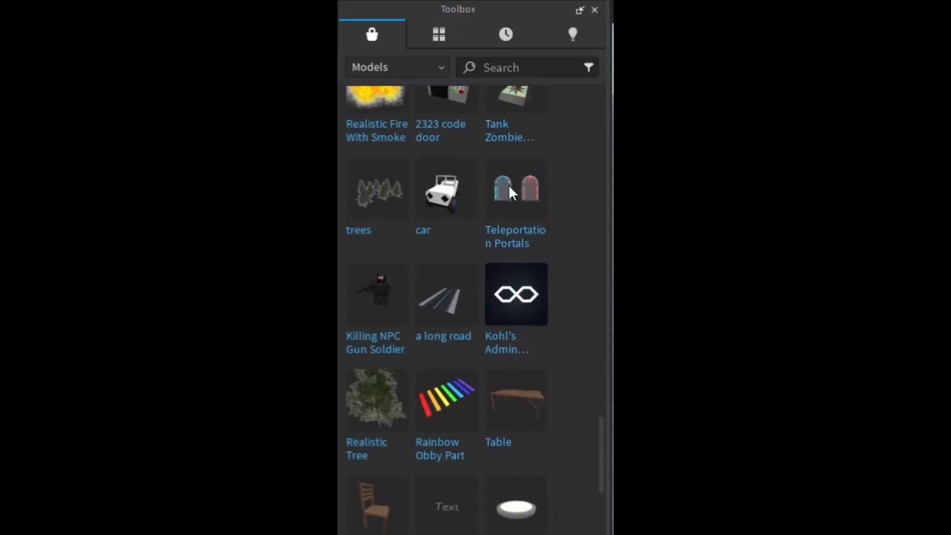
scroll(434, 223, up, 7)
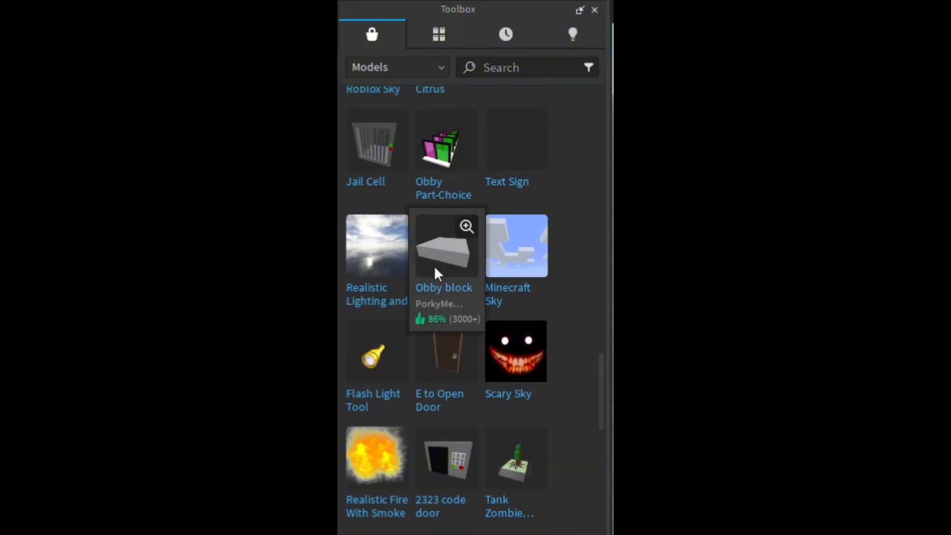
Try inserting the Obby block model on the baseplate away from the red strips, and delete it again
drag(435, 267, 348, 235)
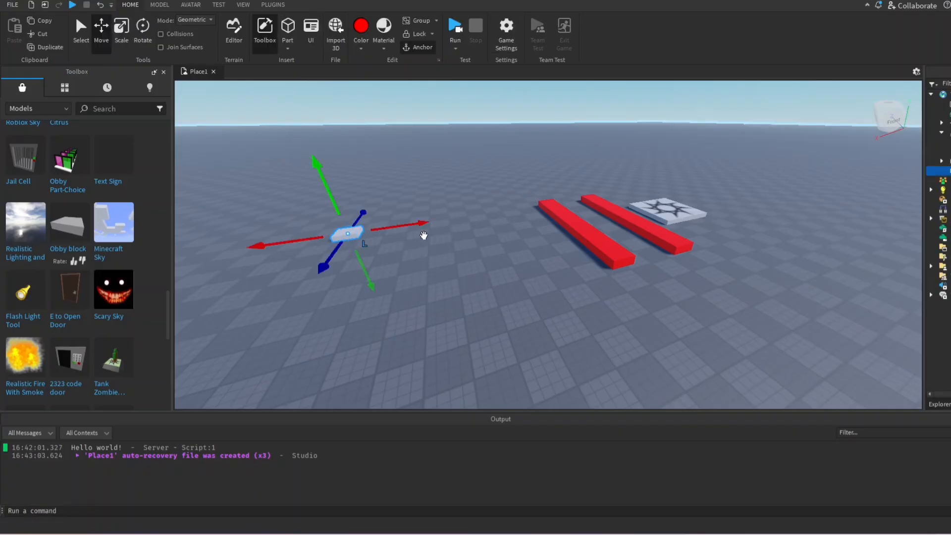
right_drag(449, 235, 447, 235)
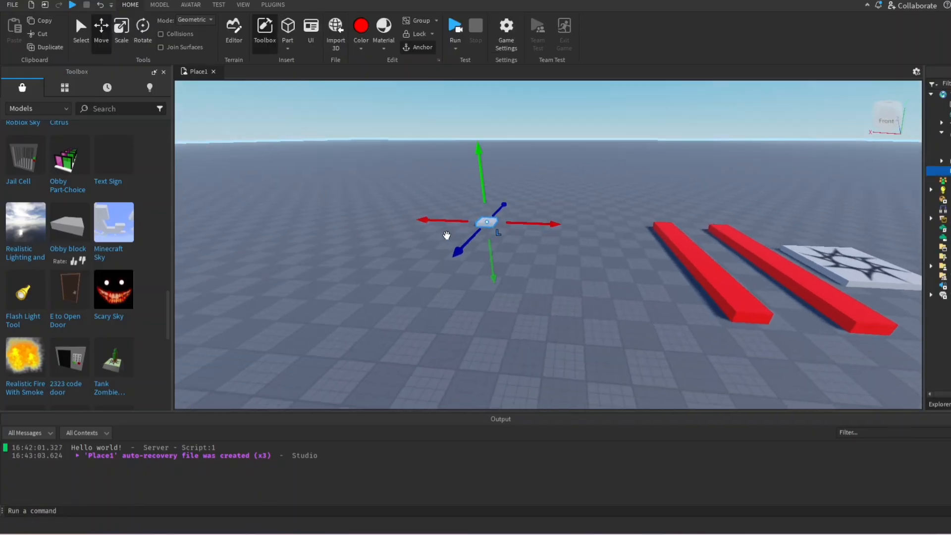
key(Delete)
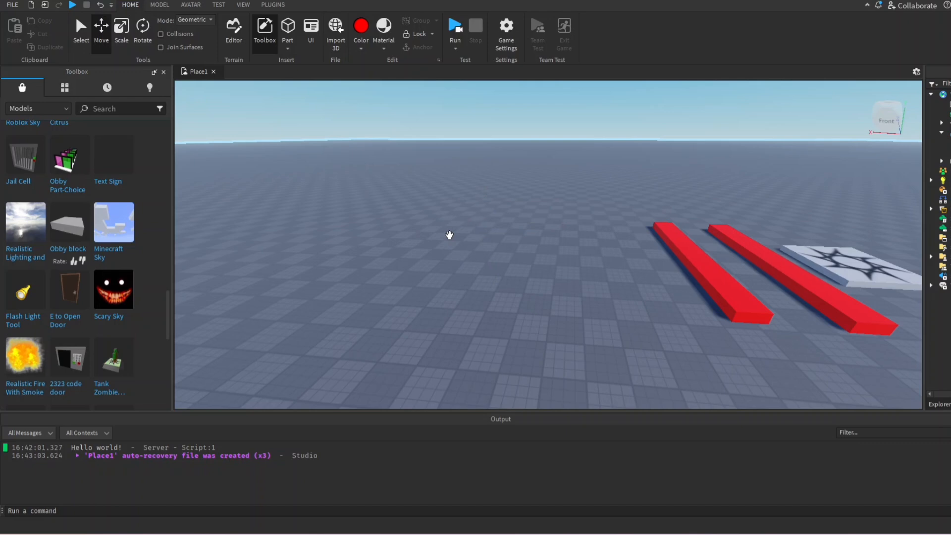
Try inserting the Jail Cell model, accept its script notice, and delete the model again
click(29, 176)
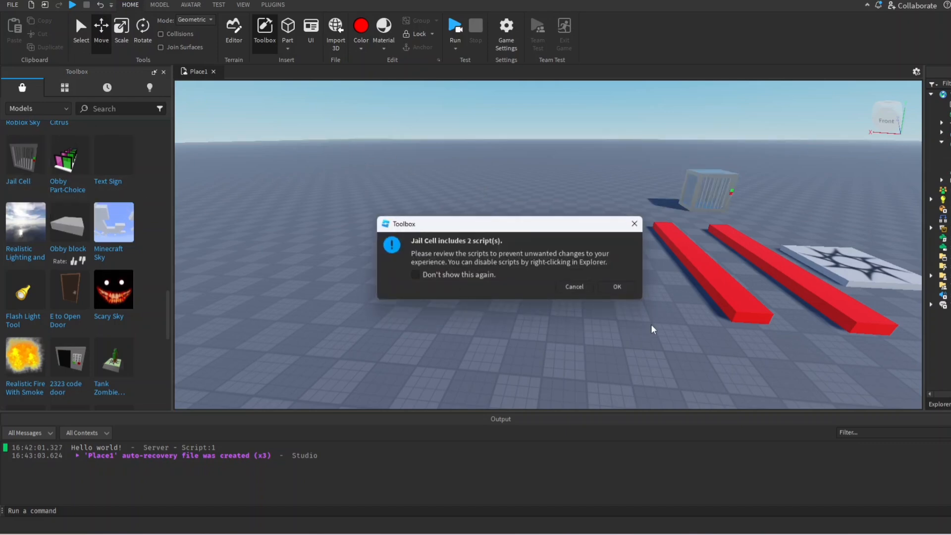
click(618, 288)
right_drag(658, 297, 662, 300)
key(Delete)
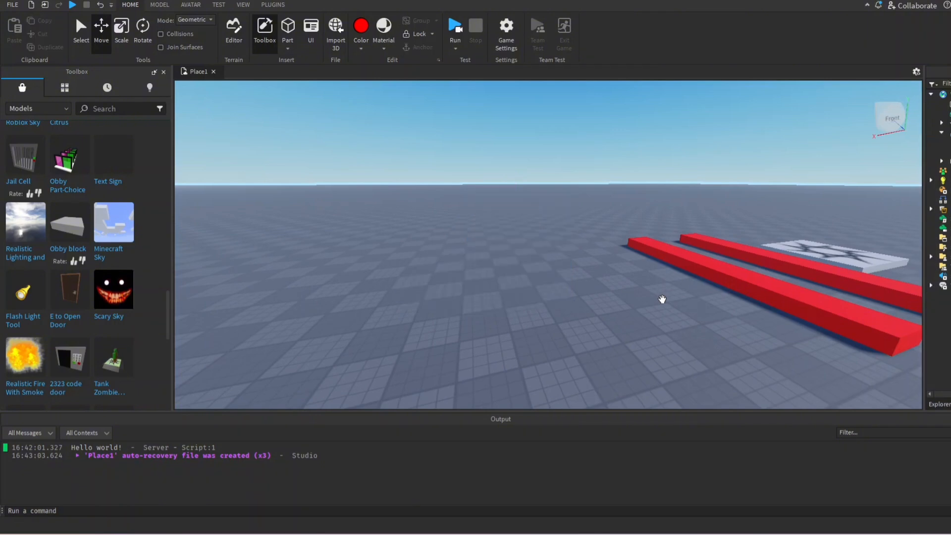
Look through the Toolbox models again, and switch the catalogue to Plugins to examine the available plugins
scroll(50, 263, up, 10)
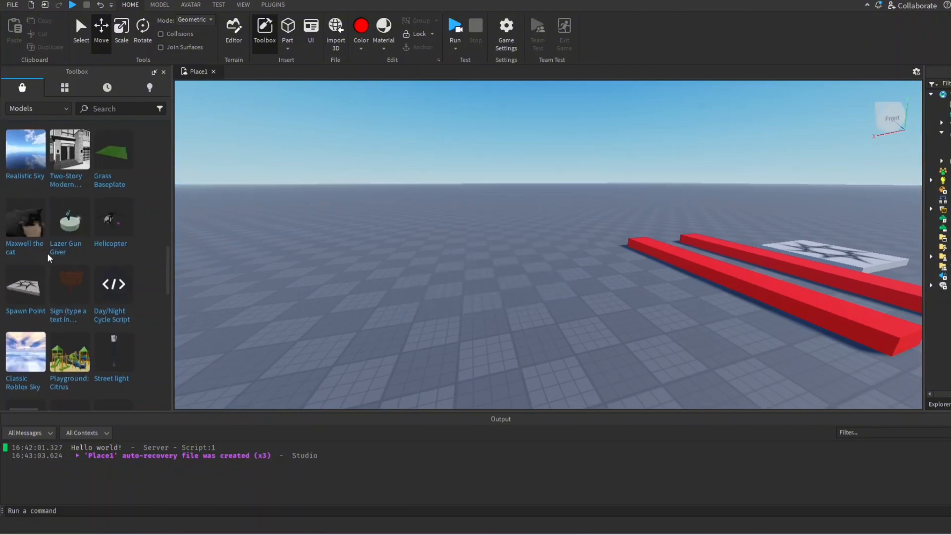
scroll(62, 262, up, 2)
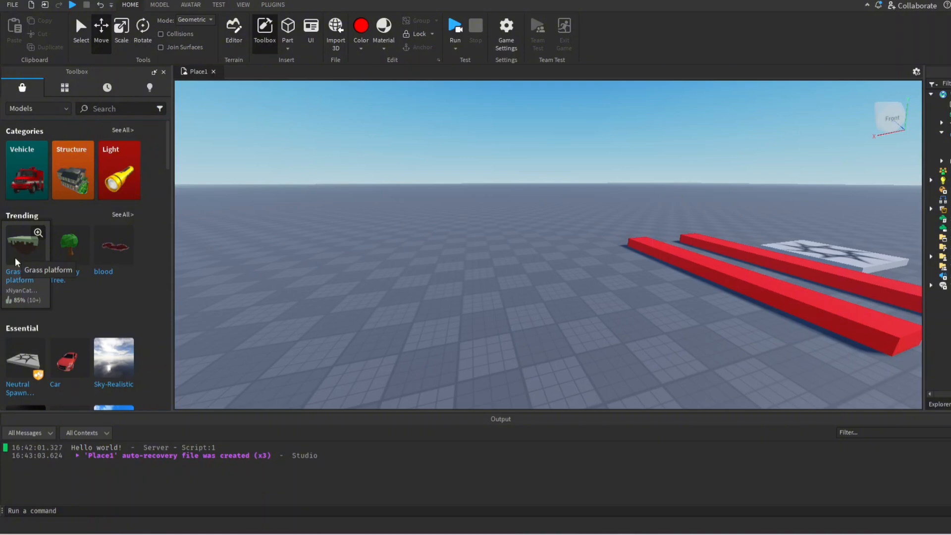
scroll(17, 262, down, 10)
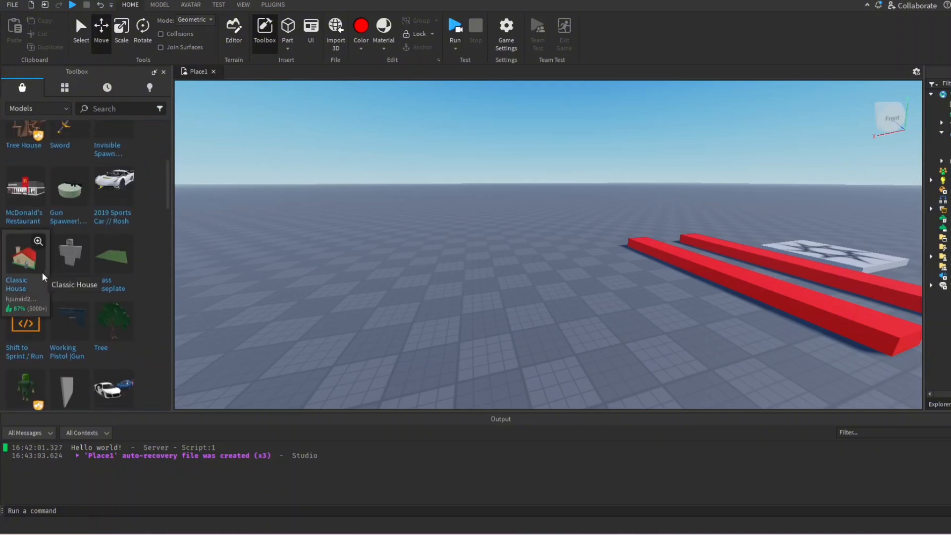
scroll(43, 277, up, 10)
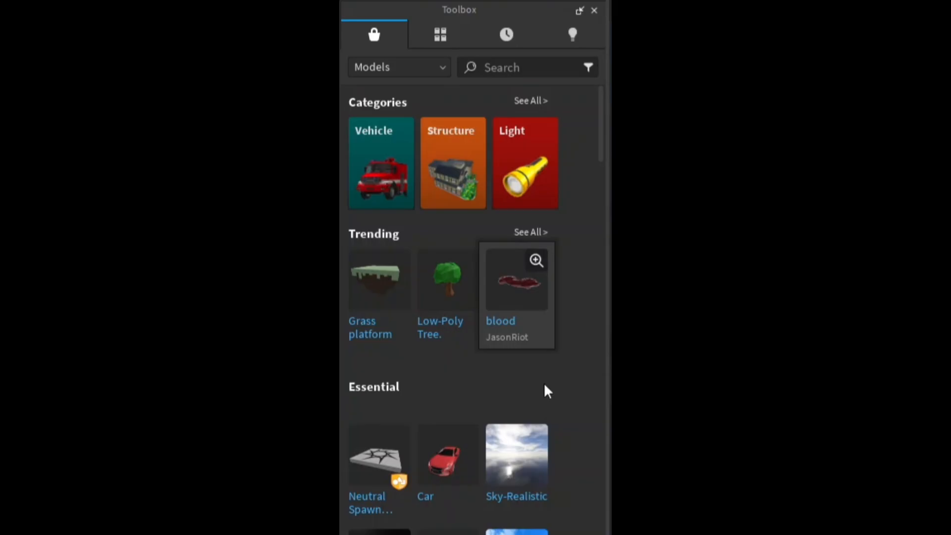
click(417, 65)
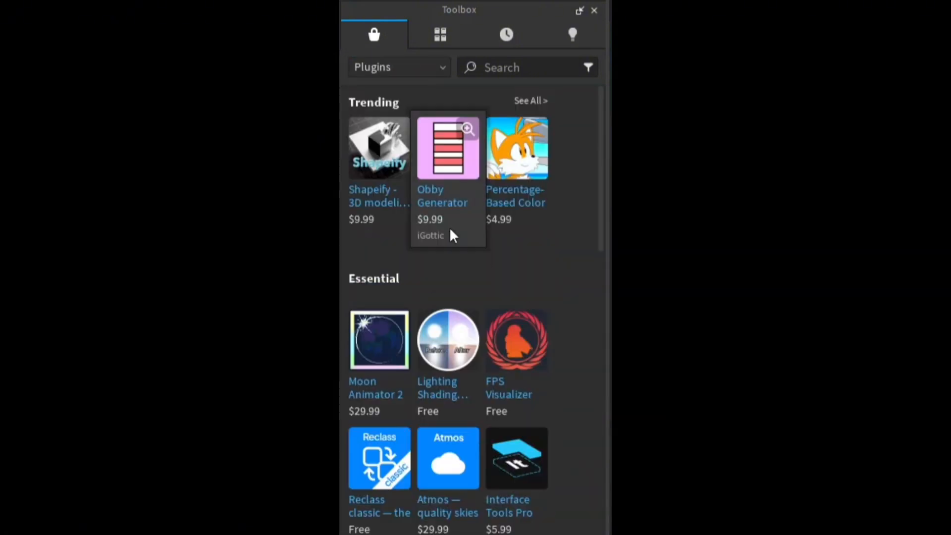
scroll(450, 230, down, 5)
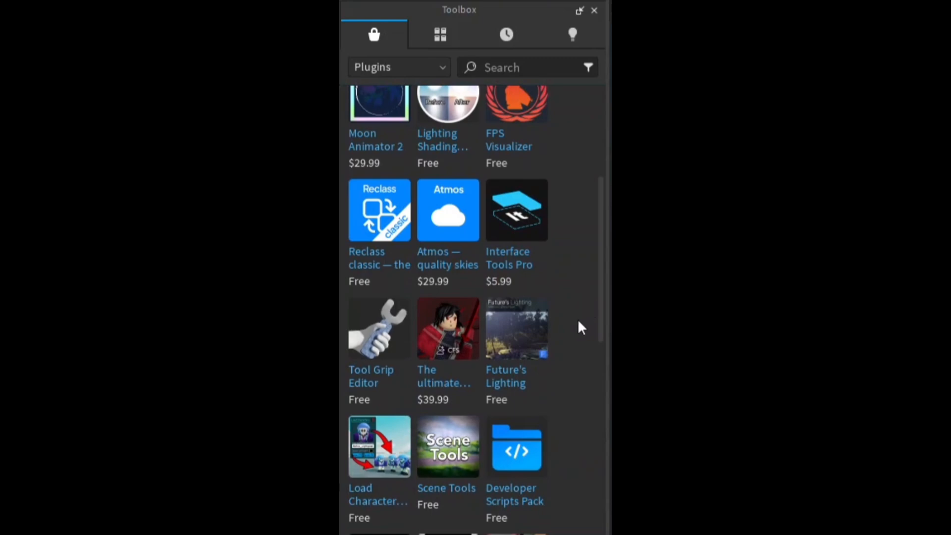
scroll(579, 322, down, 5)
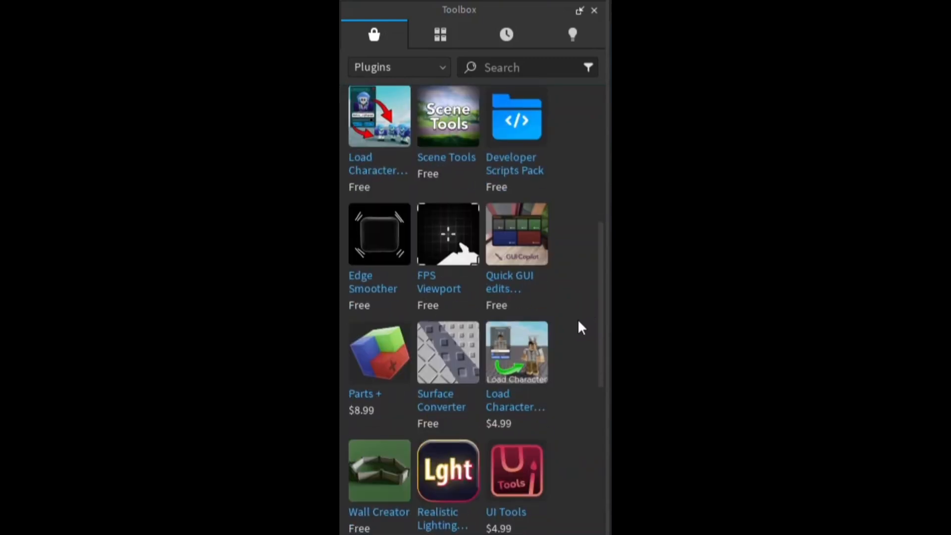
Look back through the plugin catalogue up to the trending plugins
scroll(578, 322, up, 8)
scroll(578, 319, up, 3)
scroll(569, 332, down, 5)
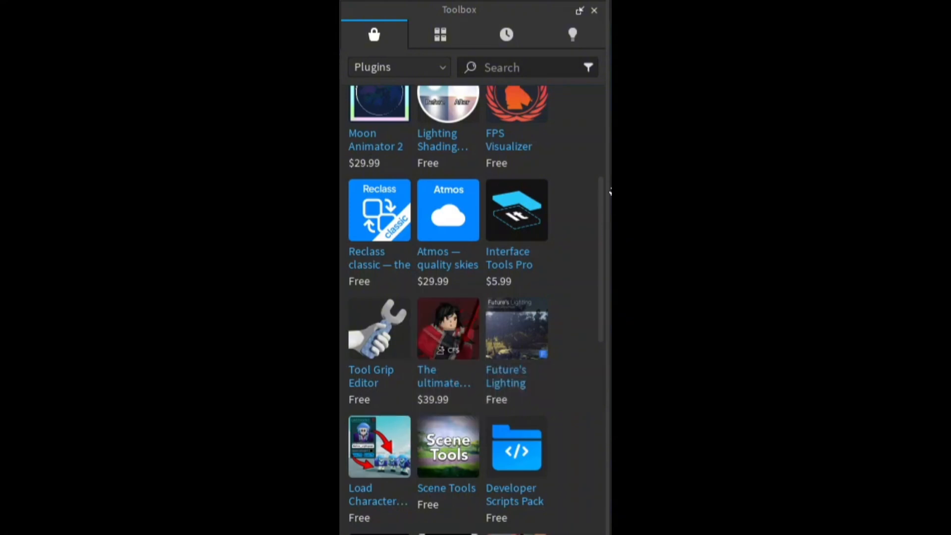
scroll(537, 234, up, 2)
scroll(539, 241, up, 3)
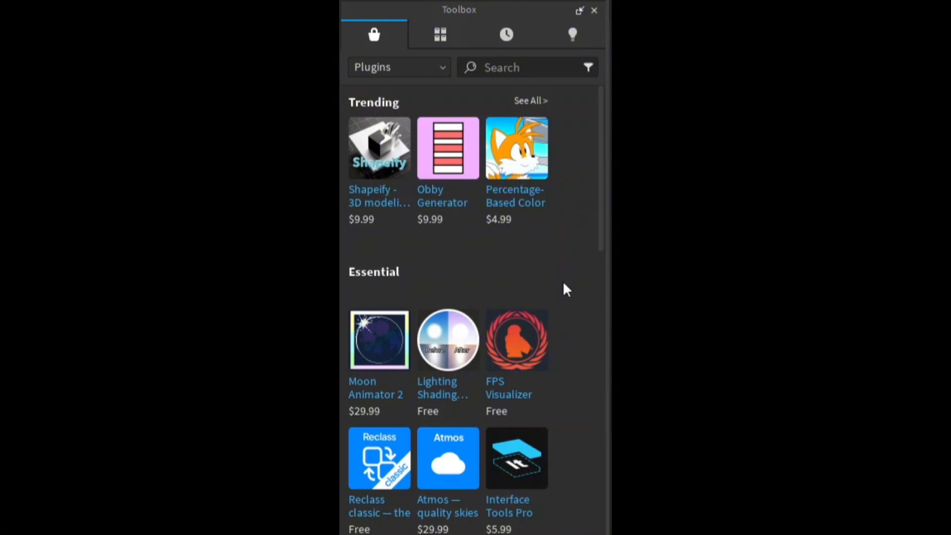
Switch the Toolbox catalogue back to Models and close the Toolbox
click(400, 70)
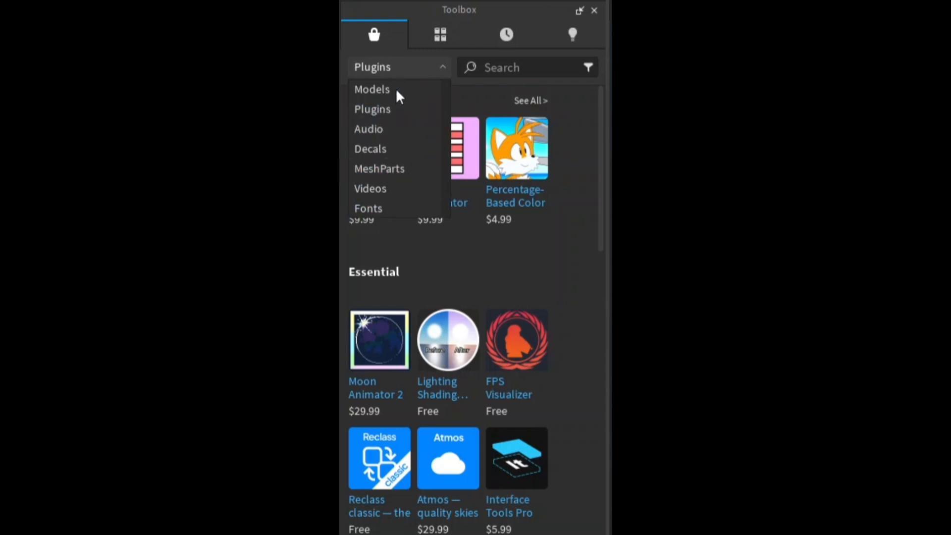
click(370, 89)
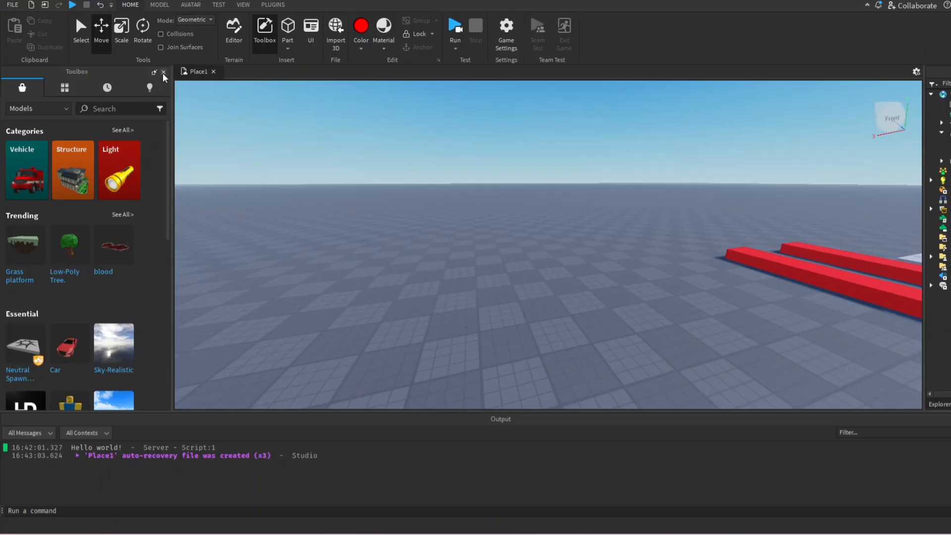
click(164, 73)
right_drag(384, 131, 385, 135)
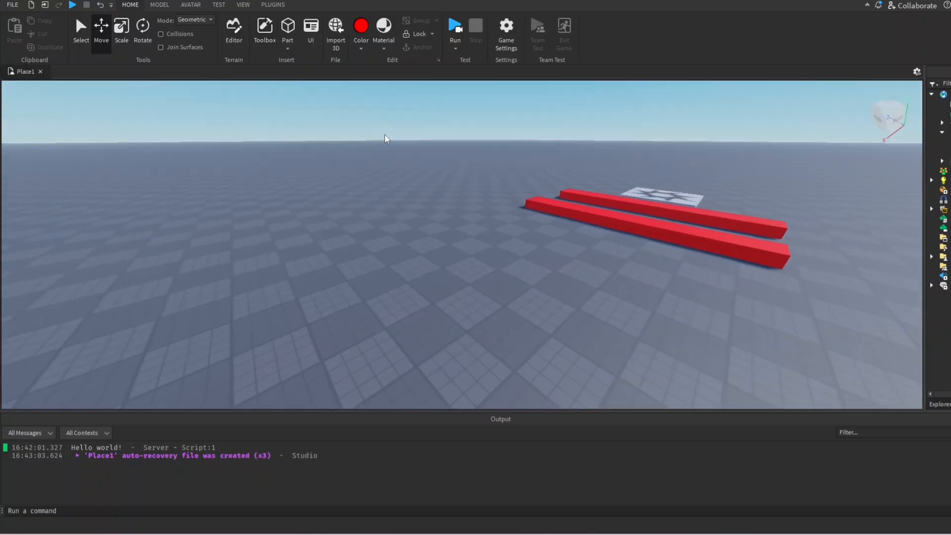
Open the Terrain Editor and examine its Import and Generate settings for creating terrain
key(s)
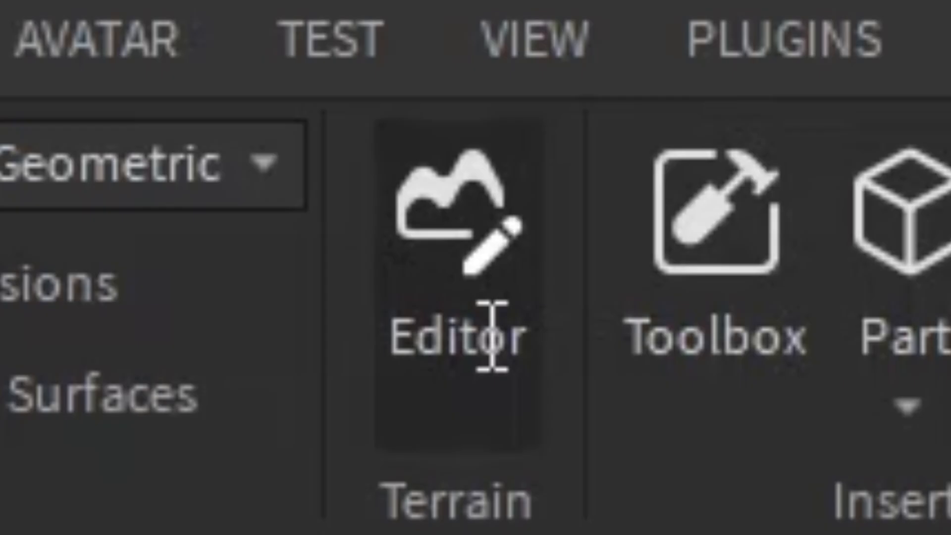
click(490, 282)
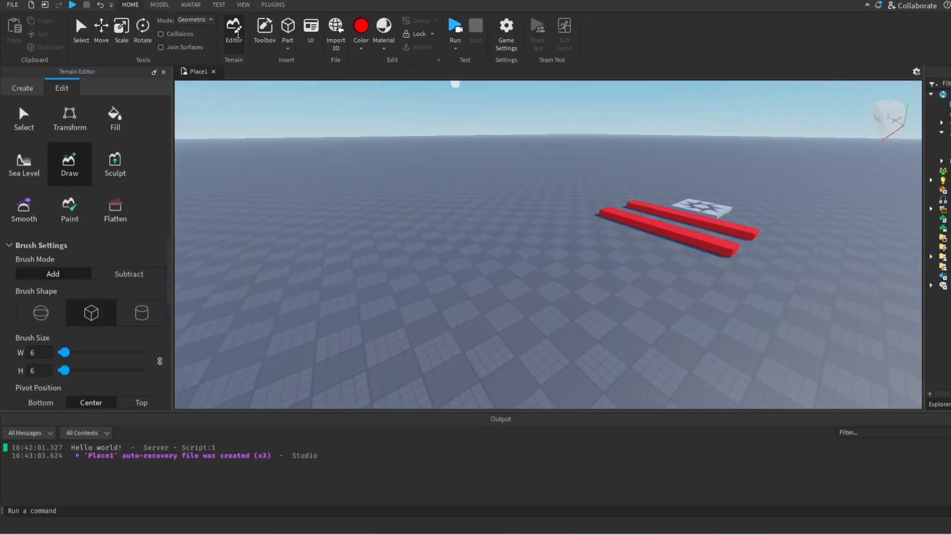
click(22, 88)
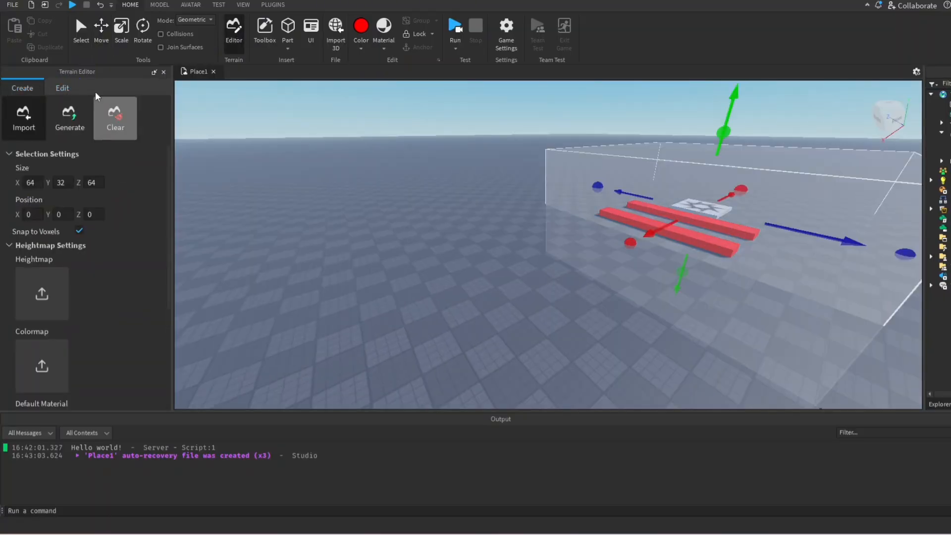
scroll(394, 138, down, 3)
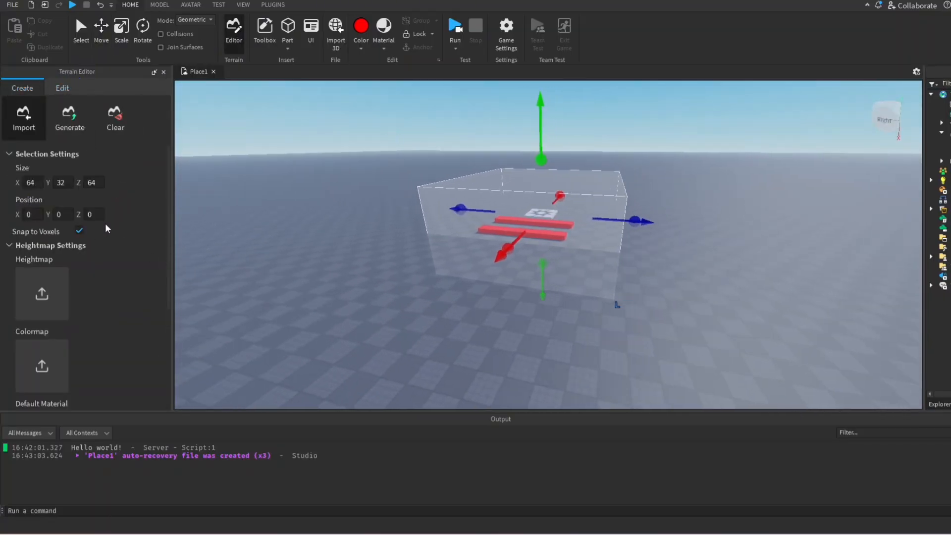
scroll(75, 187, down, 3)
scroll(75, 187, down, 2)
scroll(76, 187, up, 5)
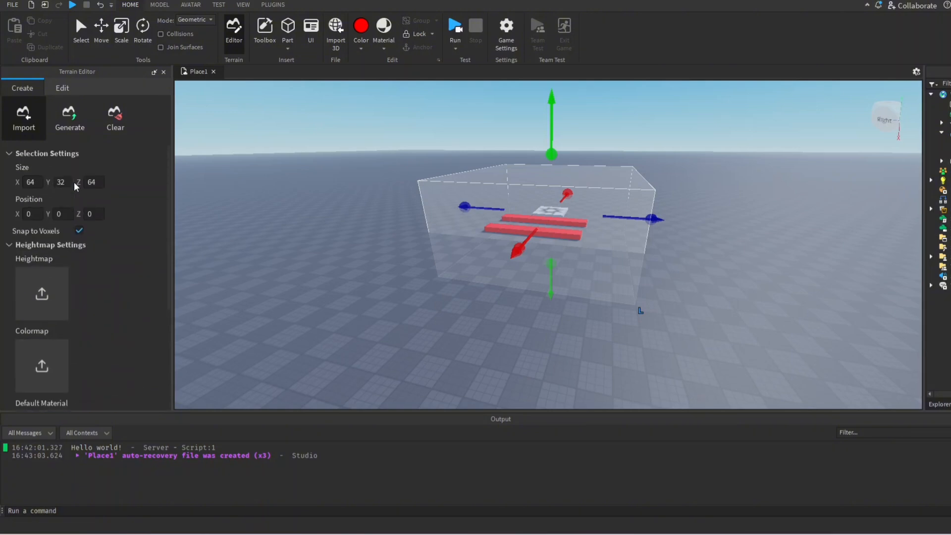
click(84, 130)
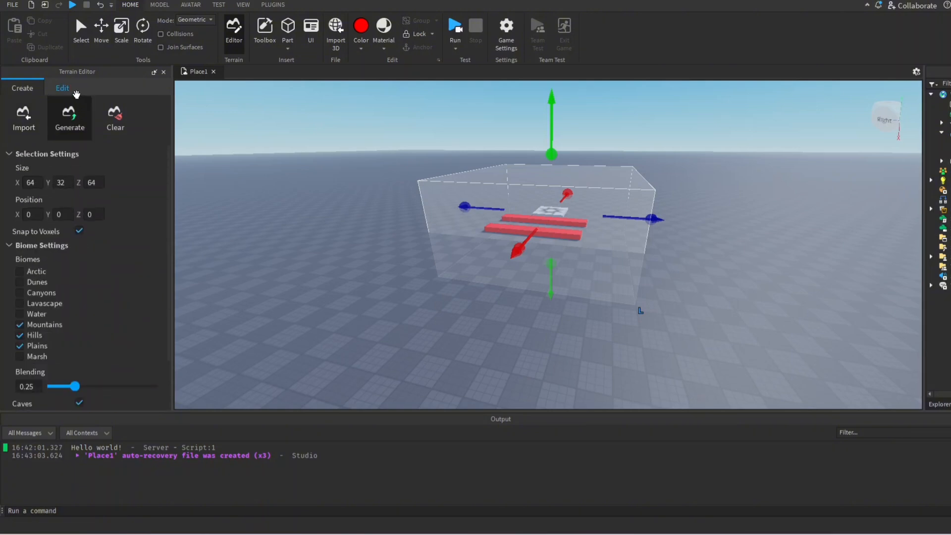
Return to the terrain editing tools with Draw active, trying the sphere brush and restoring the box brush shape
click(66, 91)
right_drag(298, 186, 298, 187)
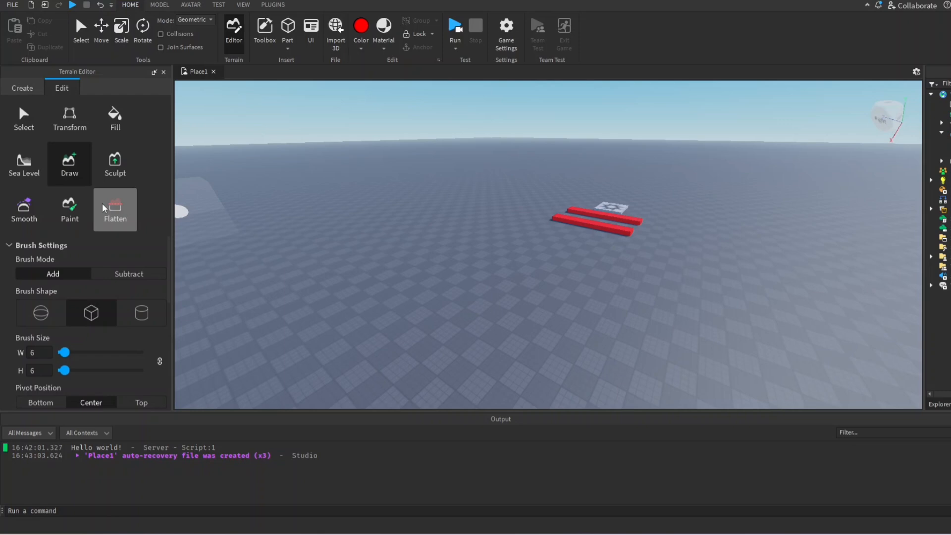
scroll(95, 294, down, 5)
scroll(80, 298, up, 5)
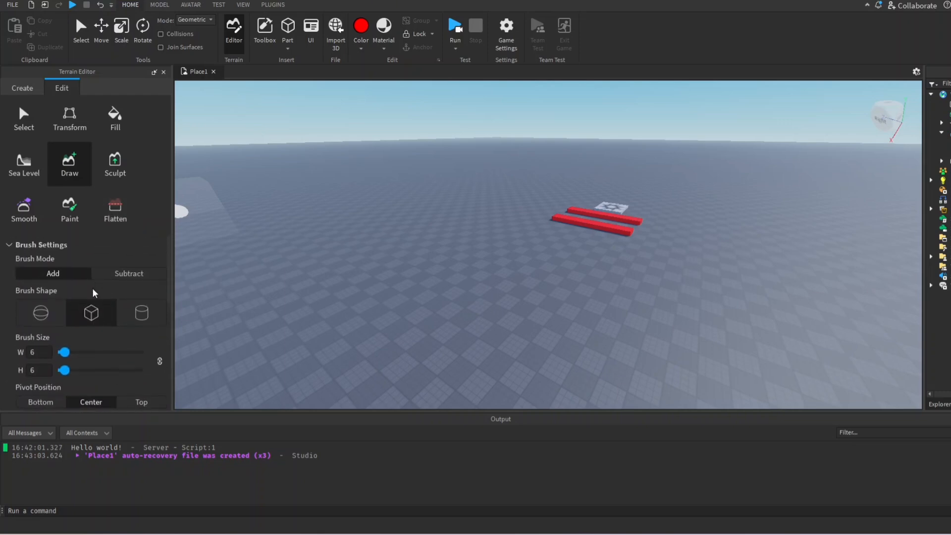
click(39, 312)
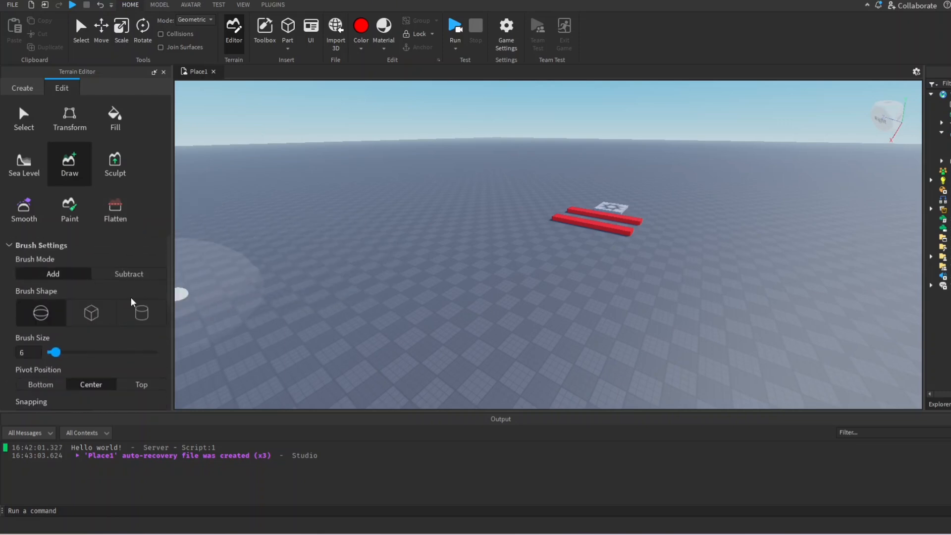
click(93, 311)
Choose Grass as the source material and draw a raised patch of grass terrain on the baseplate near the red strips
scroll(107, 302, down, 6)
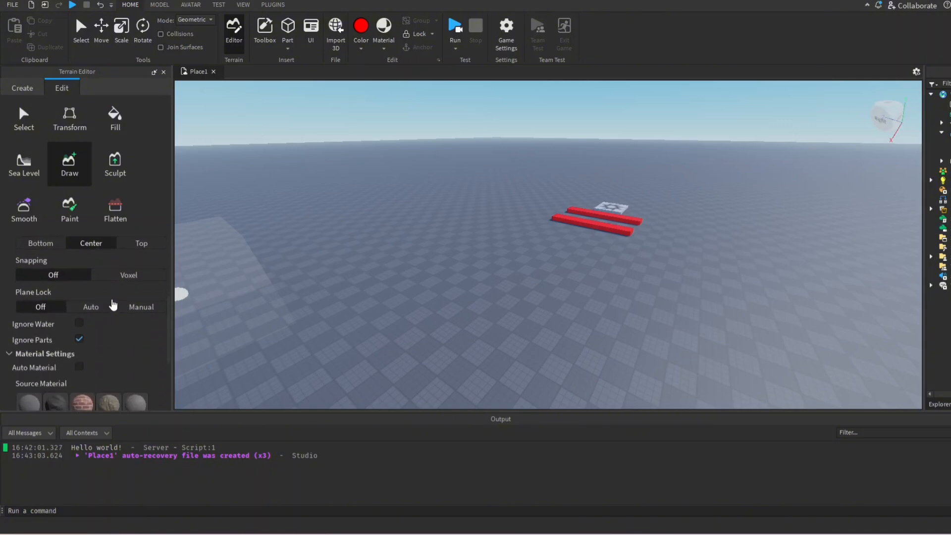
scroll(107, 297, down, 1)
scroll(106, 297, up, 3)
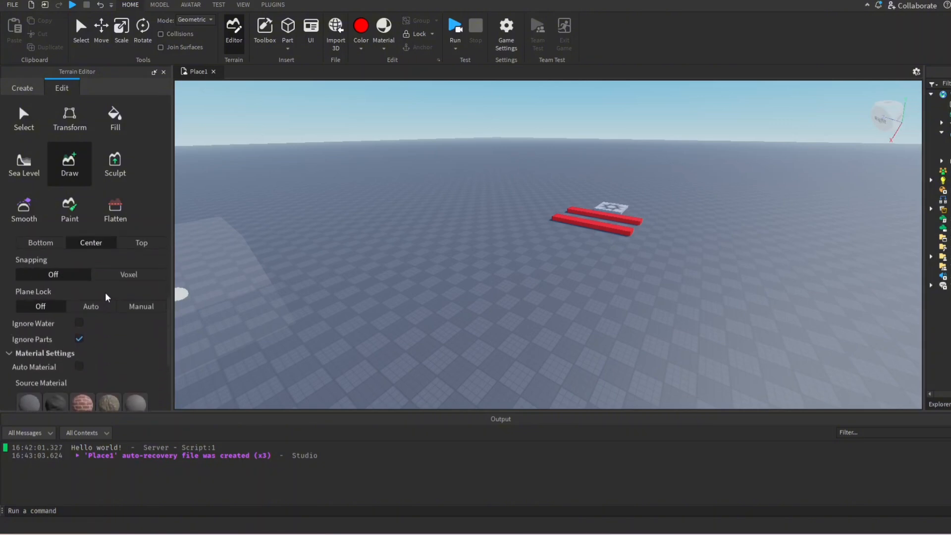
scroll(106, 297, down, 5)
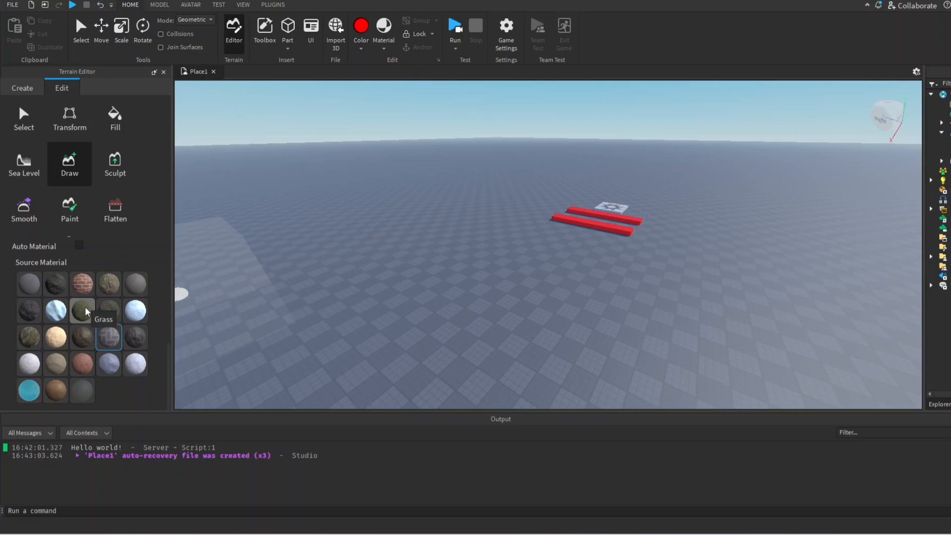
click(82, 311)
click(355, 243)
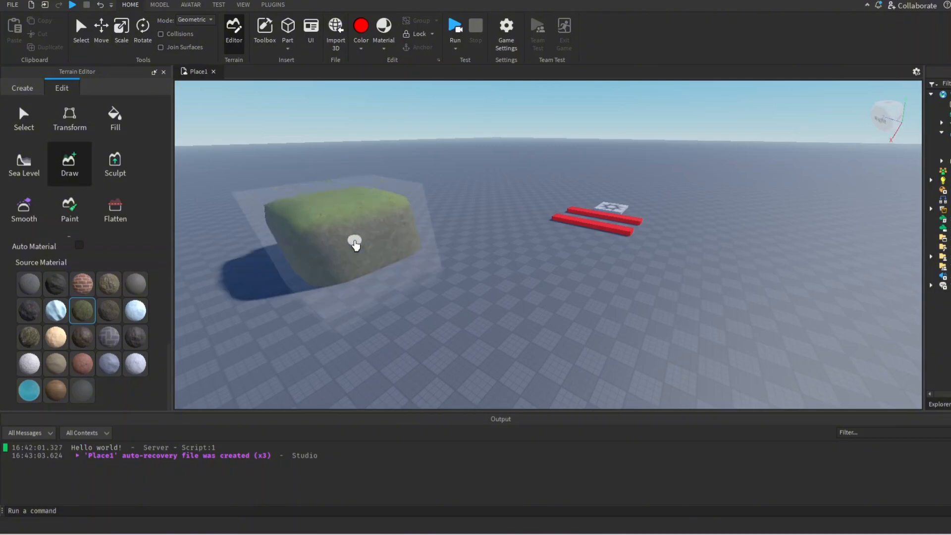
right_drag(443, 258, 443, 258)
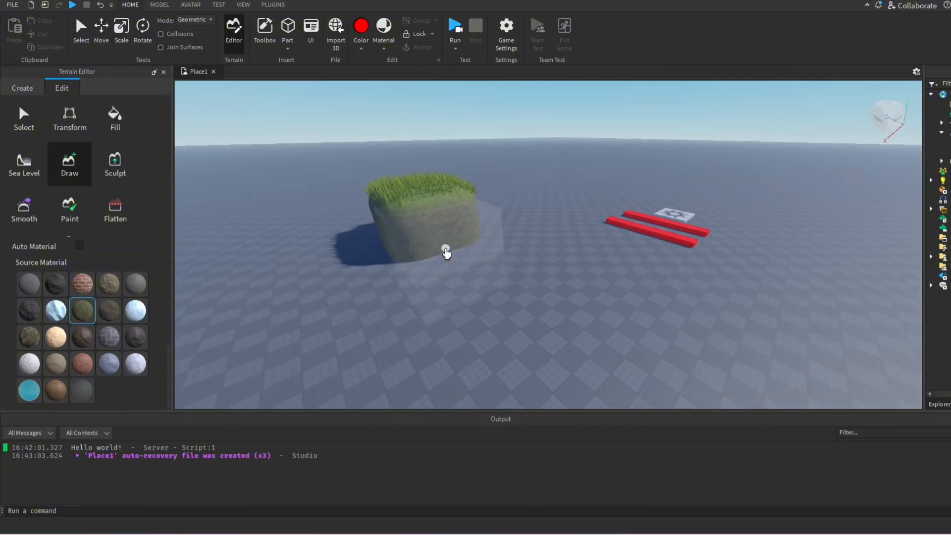
mouse_move(446, 253)
mouse_down()
mouse_move(524, 291)
mouse_move(432, 303)
mouse_move(460, 308)
mouse_up()
key(s)
key(a)
right_drag(460, 308, 459, 308)
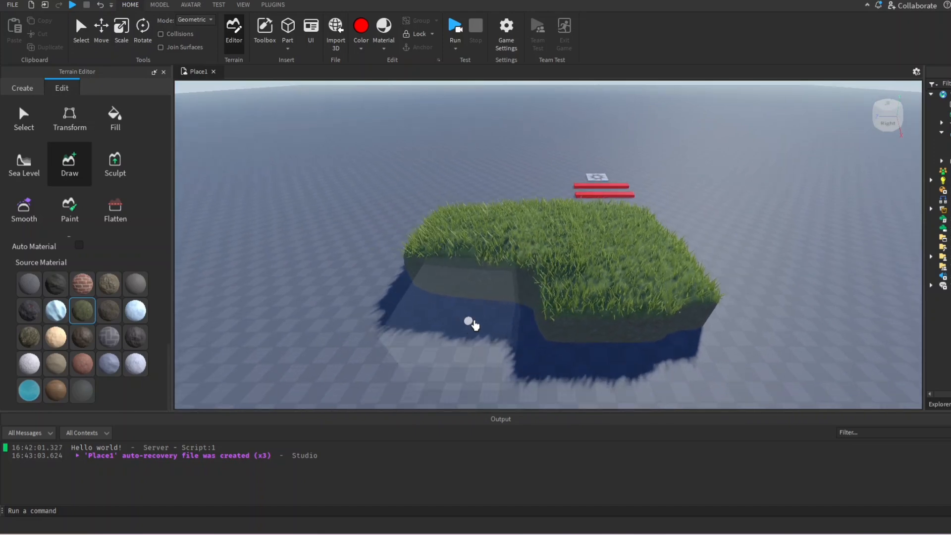
click(501, 316)
mouse_move(501, 315)
mouse_down()
mouse_move(384, 314)
mouse_move(559, 373)
mouse_move(635, 372)
mouse_up()
key(d)
right_drag(635, 372, 635, 371)
Switch the source material to the bluish-grey rock and draw a tall rock formation at one end of the grass
click(109, 363)
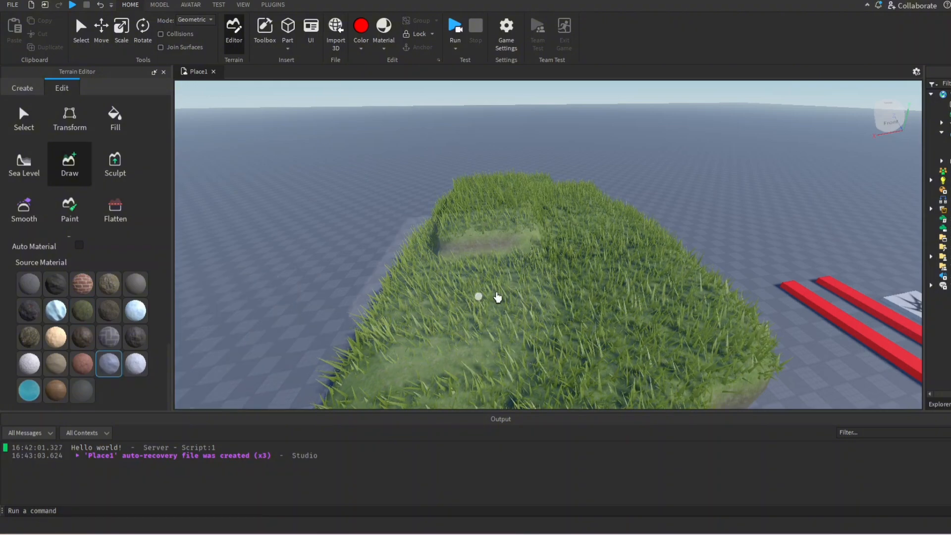
drag(478, 297, 585, 304)
key(a)
right_drag(654, 267, 654, 267)
key(a)
right_drag(497, 263, 543, 271)
key(s)
key(d)
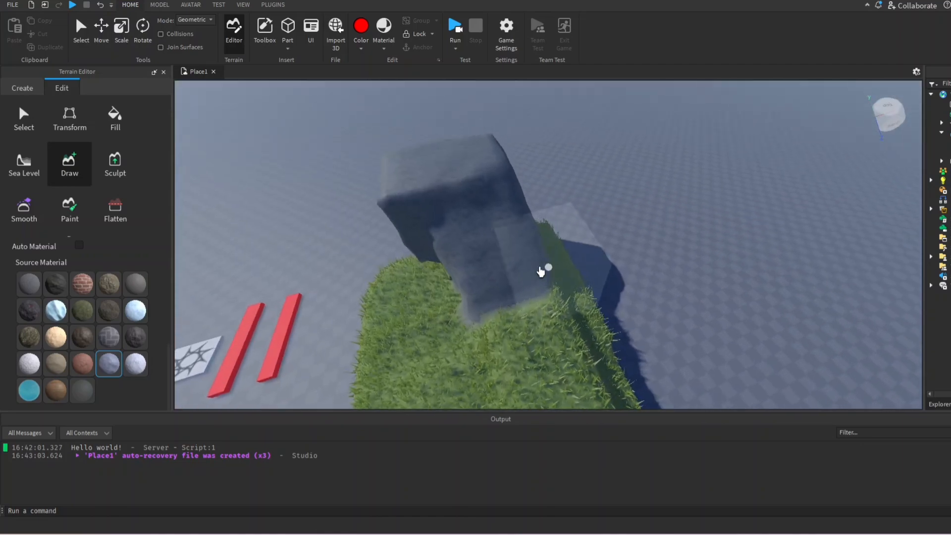
key(w)
Switch the source material to water and draw a pool of water beside the rock at the edge of the grass
click(30, 385)
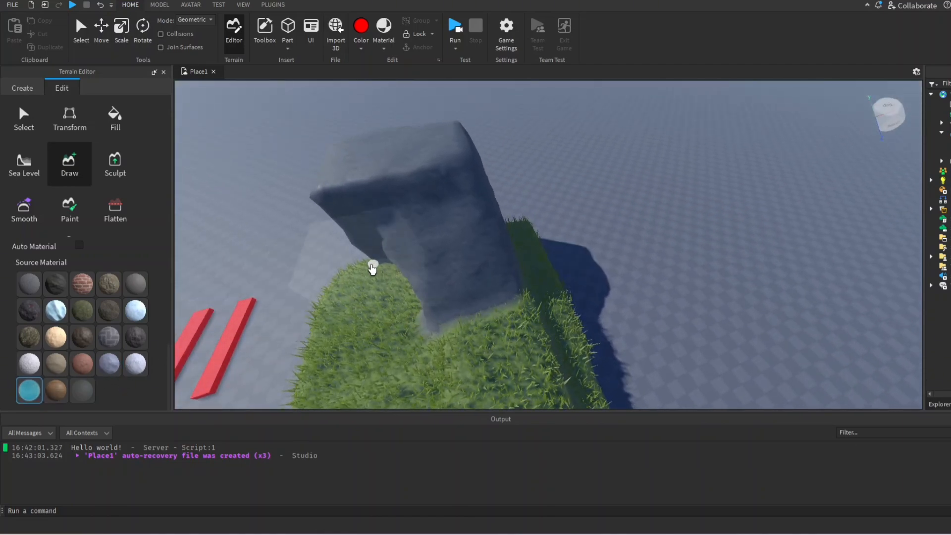
drag(371, 266, 388, 319)
key(s)
key(a)
right_drag(388, 320, 387, 319)
key(w)
key(s)
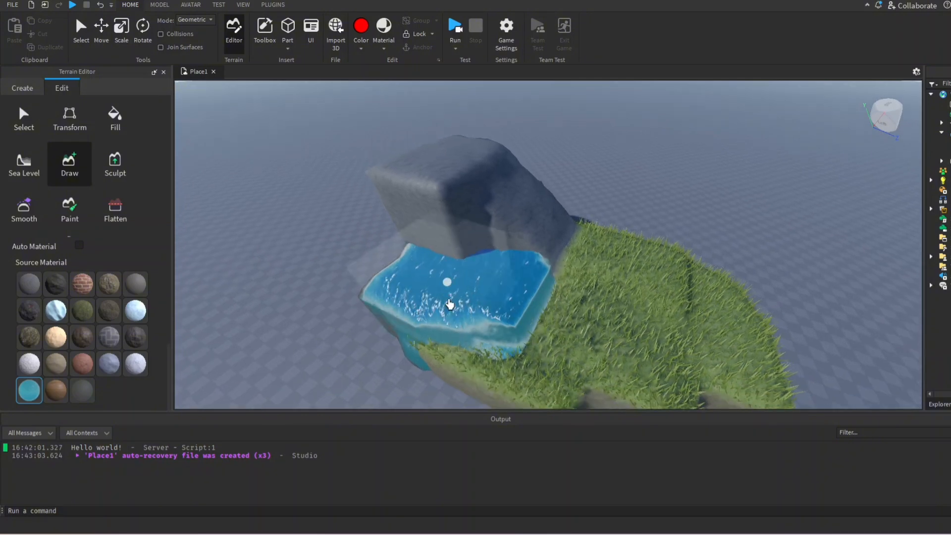
right_drag(517, 283, 518, 284)
key(d)
key(s)
key(d)
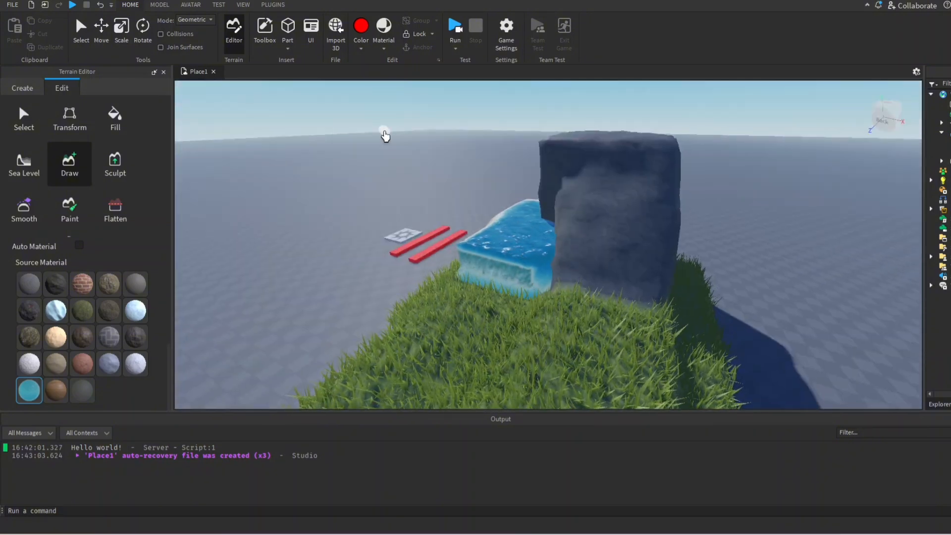
key(d)
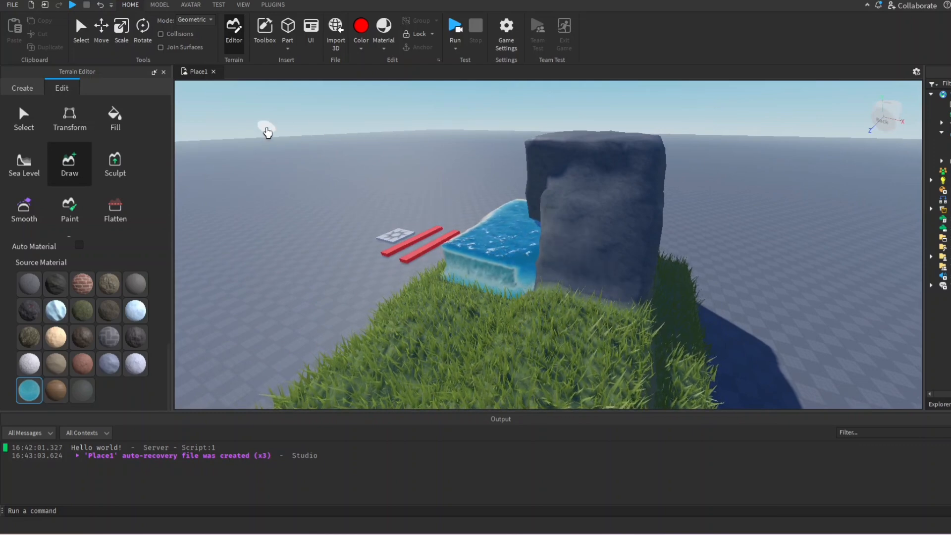
Close the Terrain Editor and view the drawn terrain together with the red strips and spawn pad
click(164, 72)
key(a)
right_drag(288, 206, 297, 207)
key(s)
key(a)
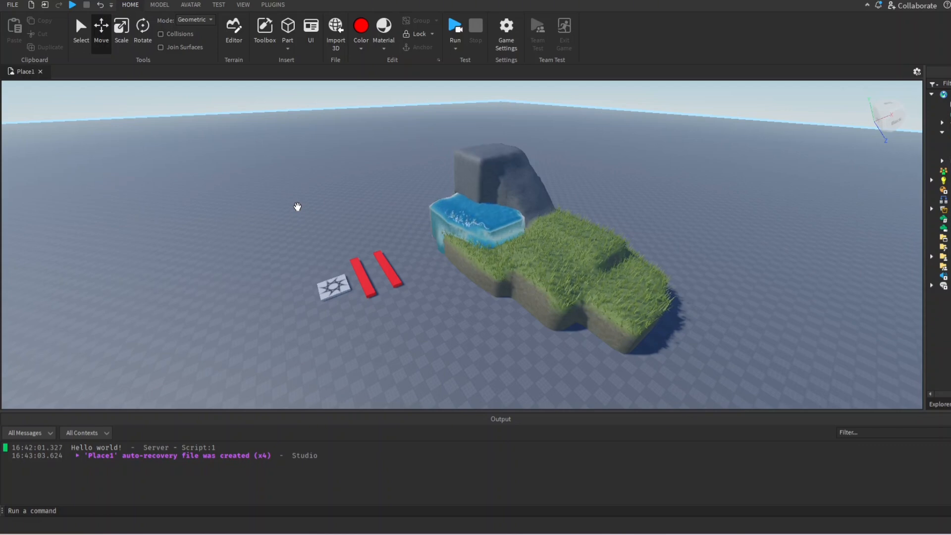
right_drag(297, 206, 297, 206)
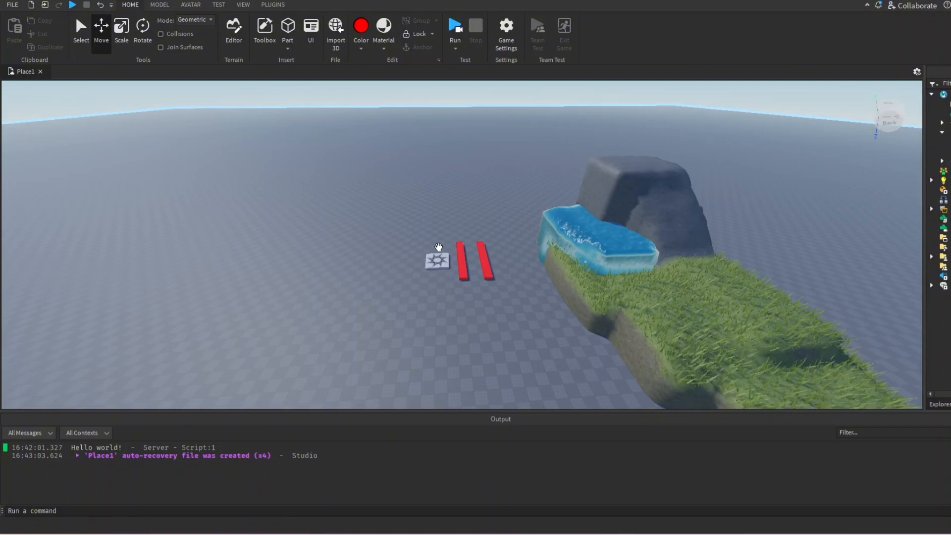